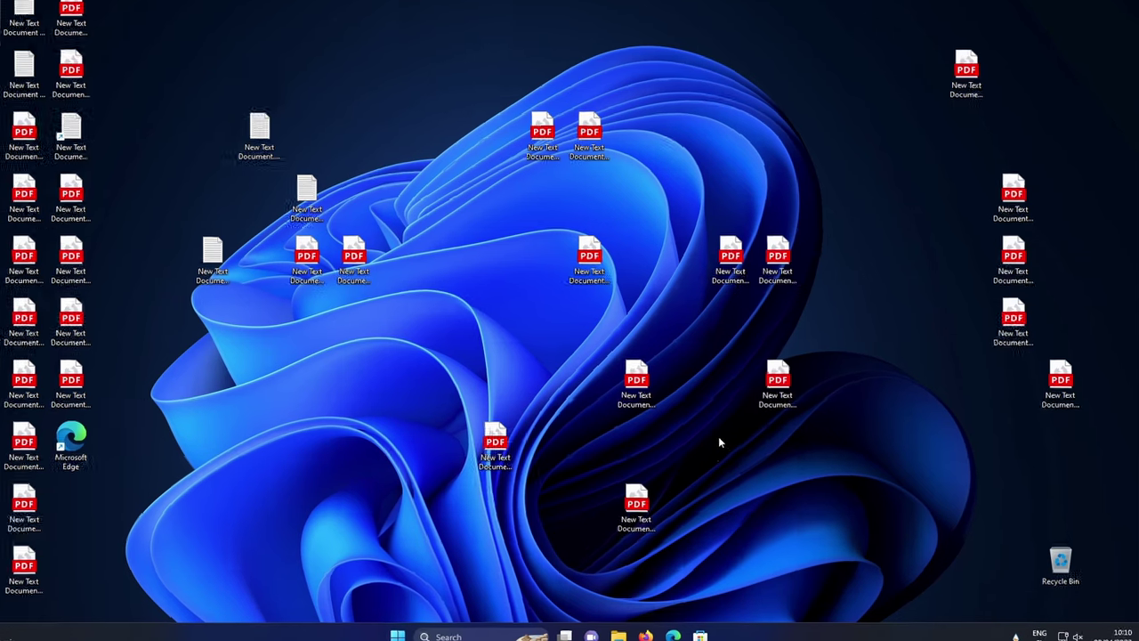
# Step: Hide all desktop icons by unchecking Show desktop icons in the desktop View menu
pyautogui.rightClick(732, 454)
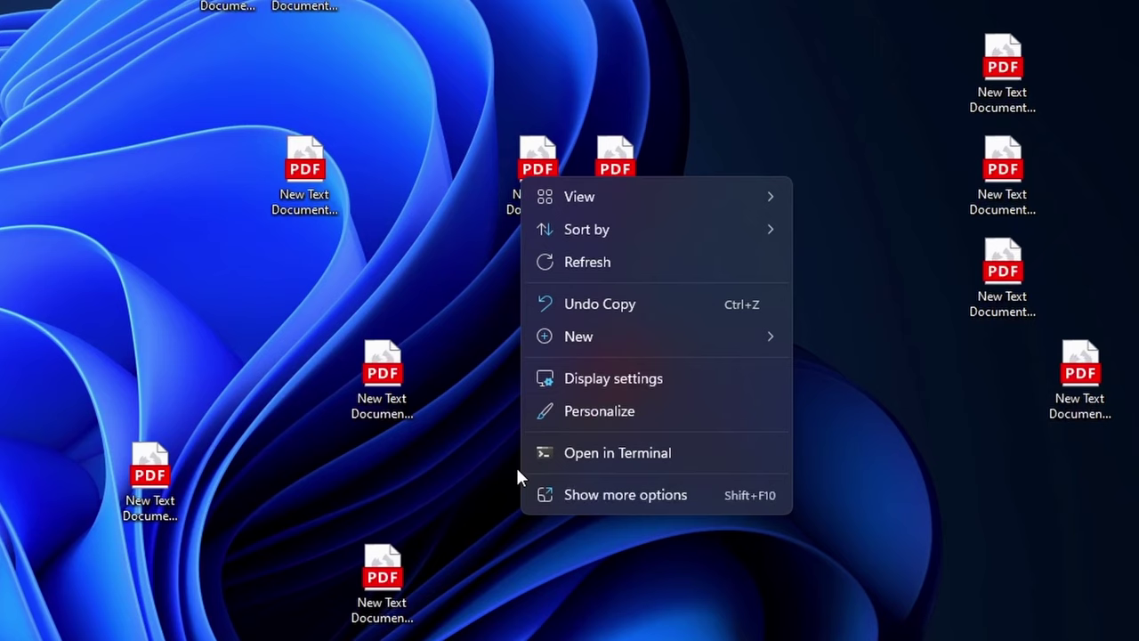
pyautogui.moveTo(781, 279)
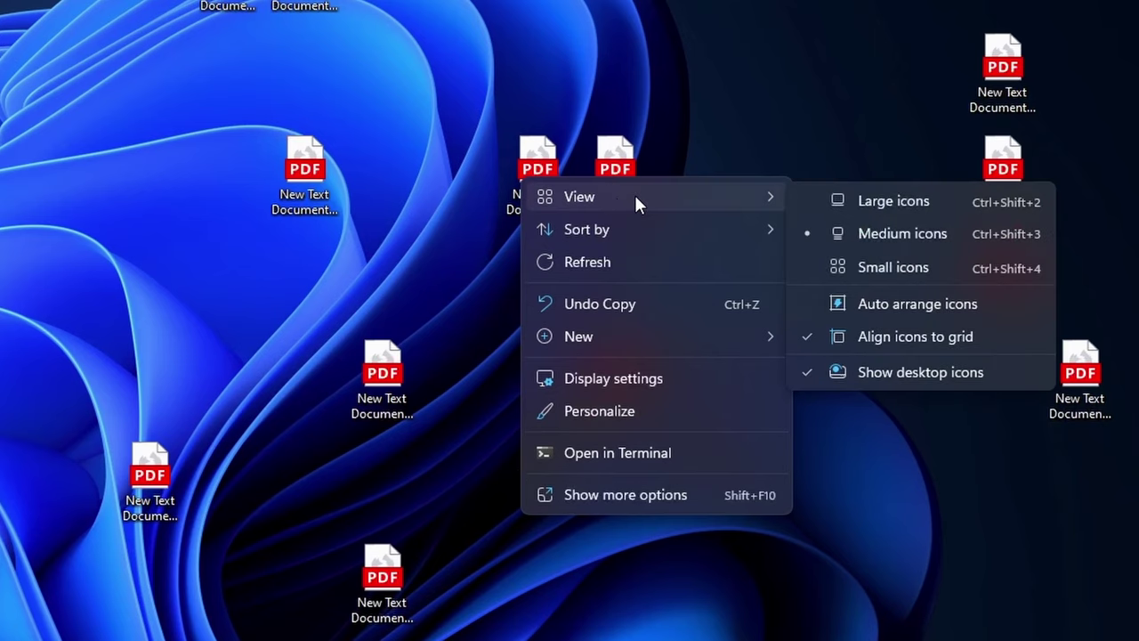
pyautogui.click(893, 373)
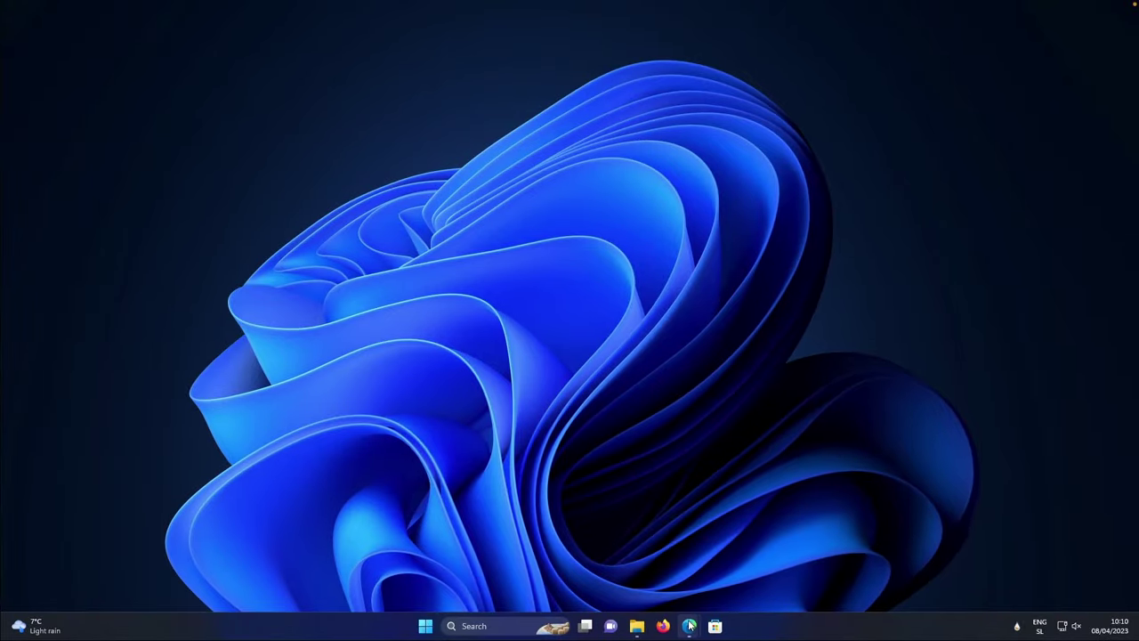
# Step: Bring up the Google Drive wallpaper preview in Edge, then minimize the browser
pyautogui.moveTo(690, 625)
pyautogui.click(659, 581)
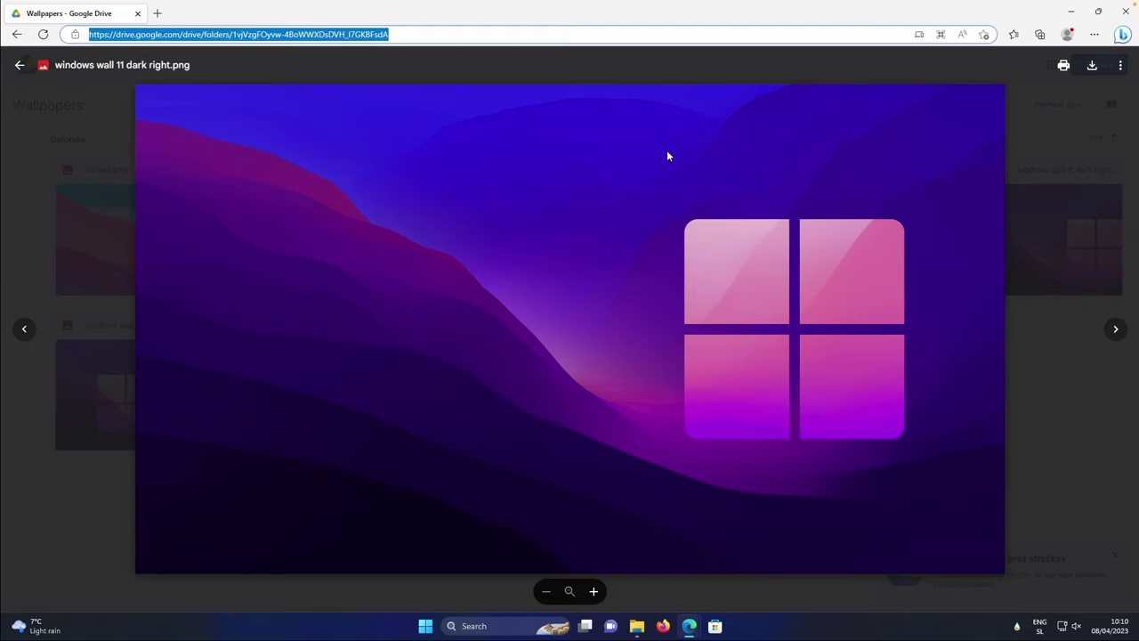
pyautogui.click(1071, 12)
# Step: Set 'windows wall 11 dark right.png' from Downloads as the desktop background and minimize Explorer
pyautogui.click(637, 626)
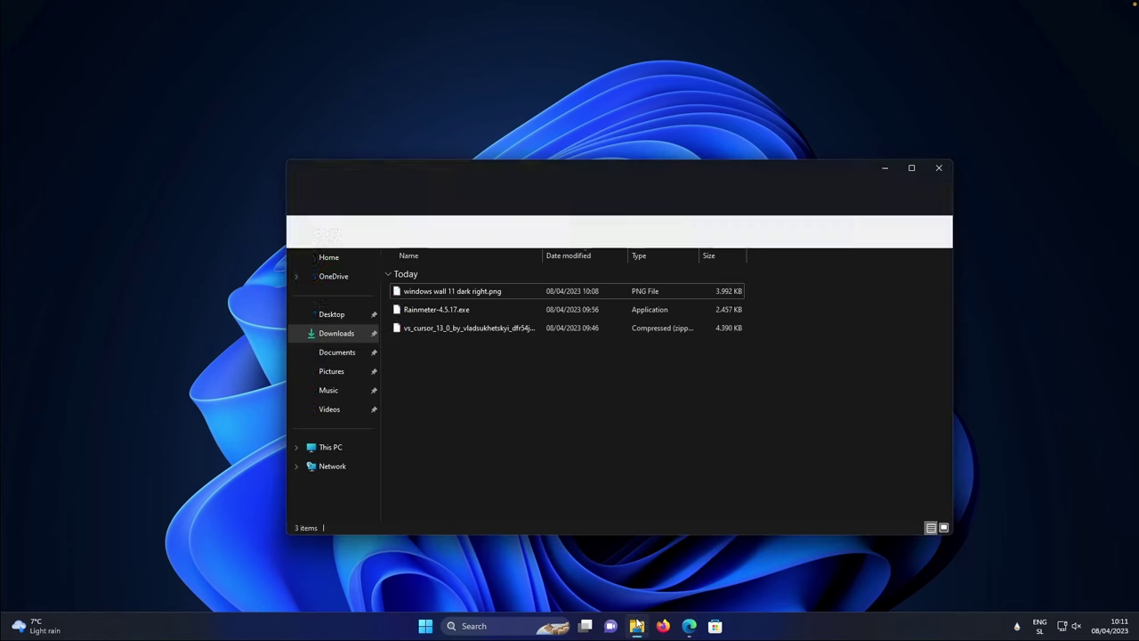
pyautogui.click(469, 292)
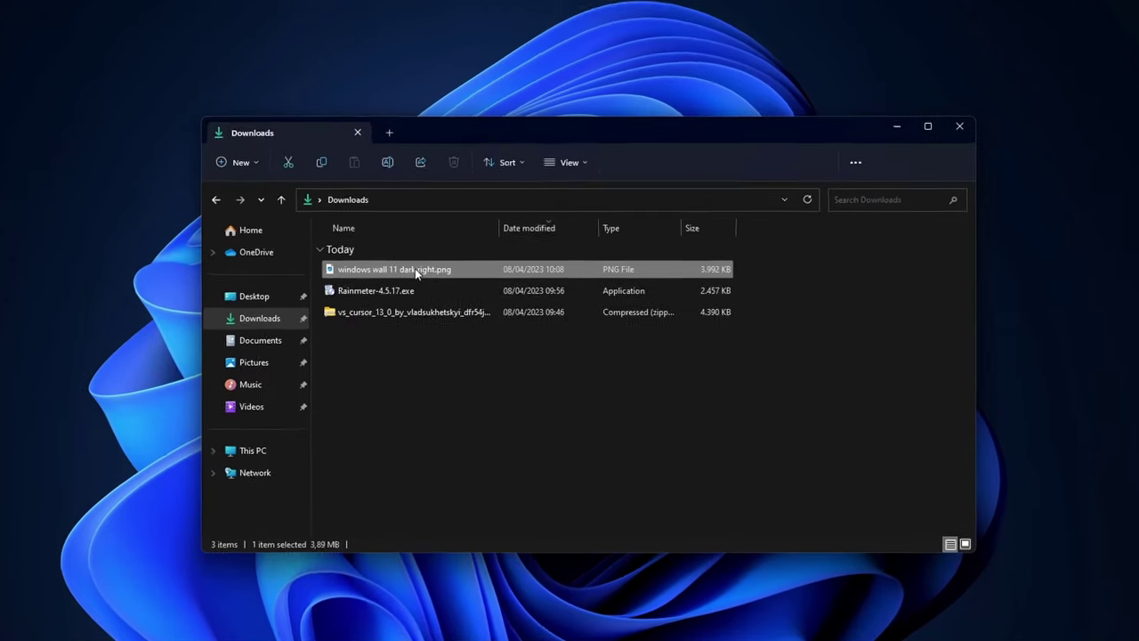
pyautogui.rightClick(471, 293)
pyautogui.click(464, 349)
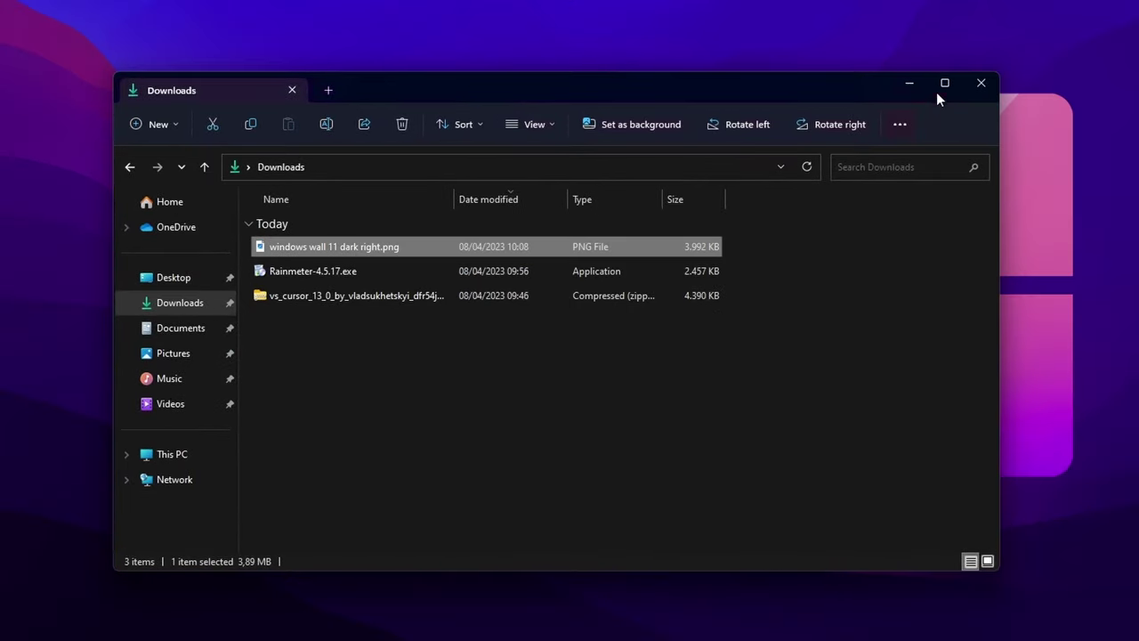
pyautogui.click(909, 83)
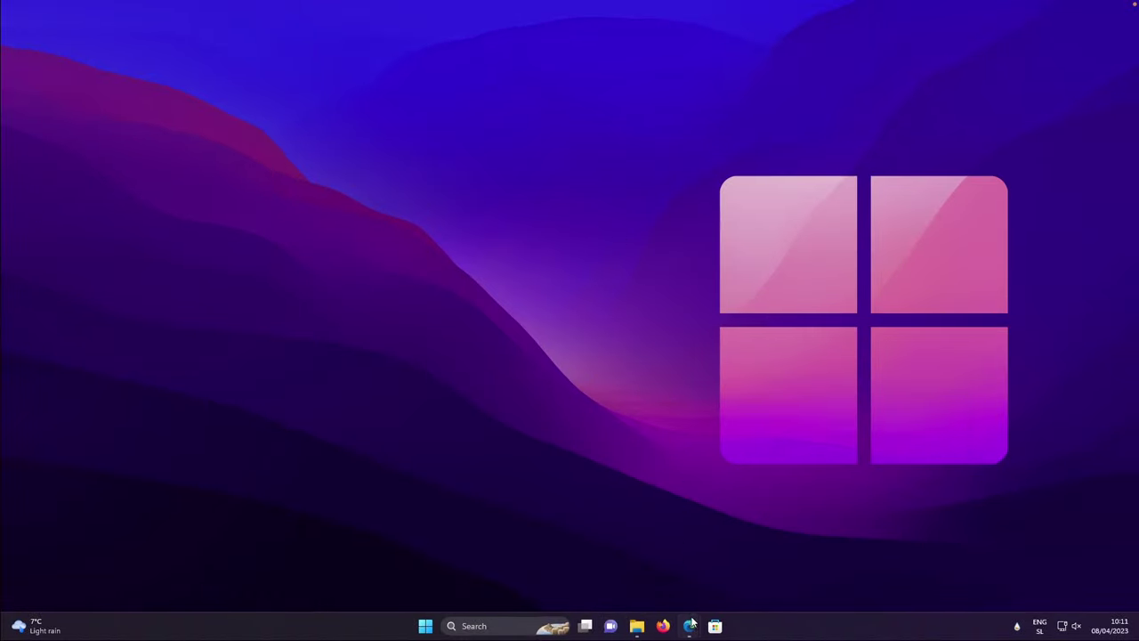
# Step: Bring back the DeviantArt VS Cursor 13.0 page and scroll down and back up through it
pyautogui.moveTo(691, 623)
pyautogui.click(725, 573)
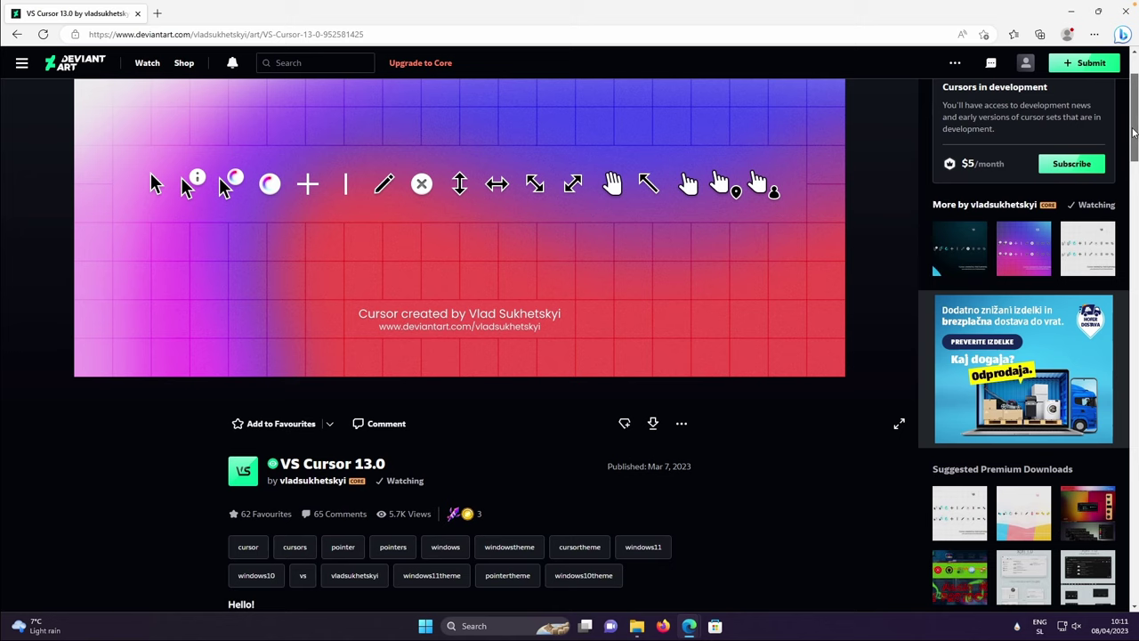
pyautogui.scroll(-1, 1128, 116)
pyautogui.scroll(-3, 673, 269)
pyautogui.scroll(4, 673, 289)
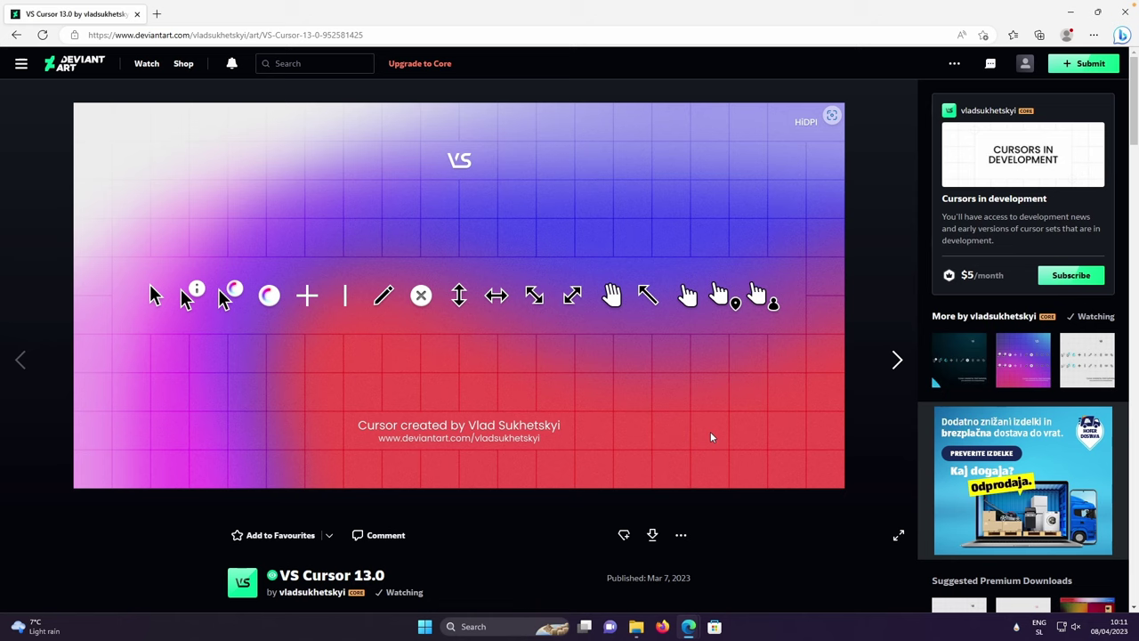
# Step: Extract the vs_cursor zip into the Downloads folder
pyautogui.click(636, 627)
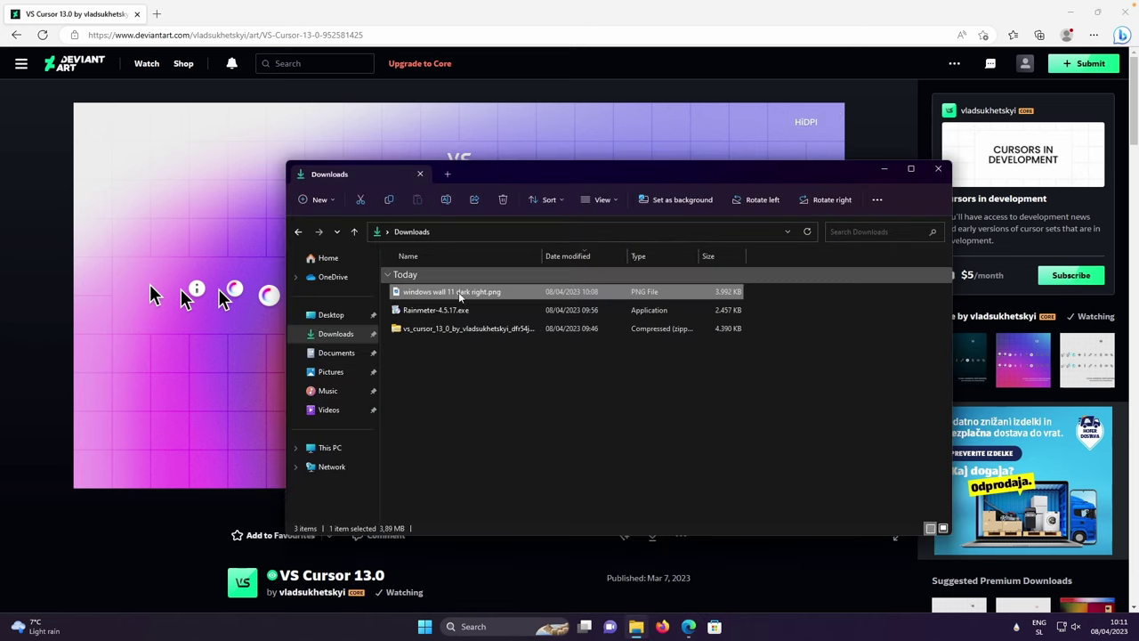
pyautogui.rightClick(477, 331)
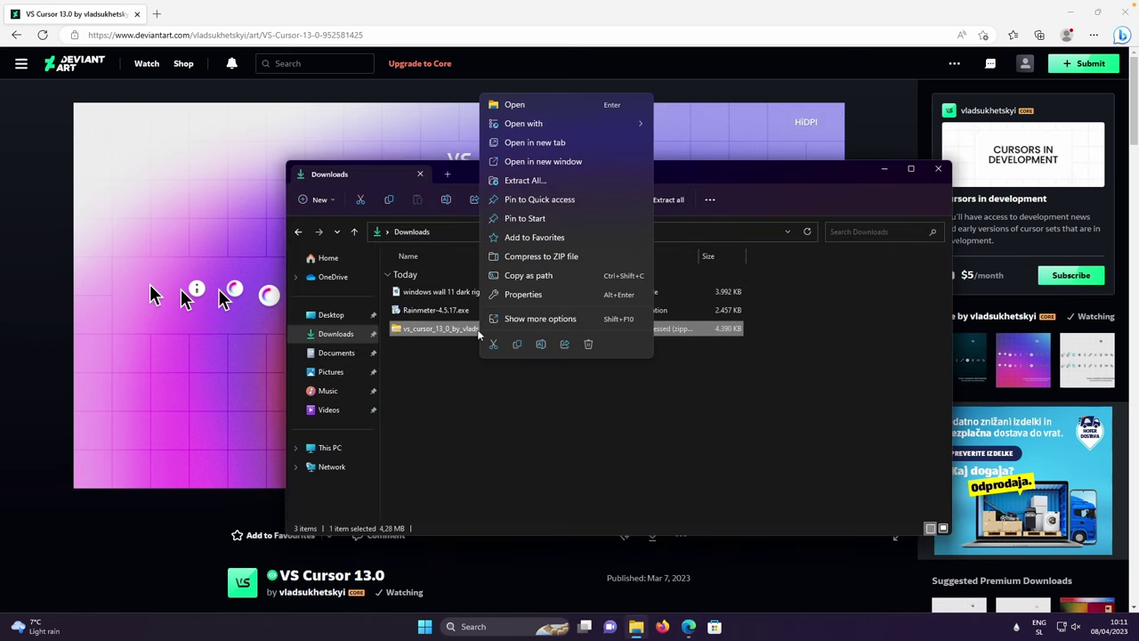
pyautogui.click(550, 183)
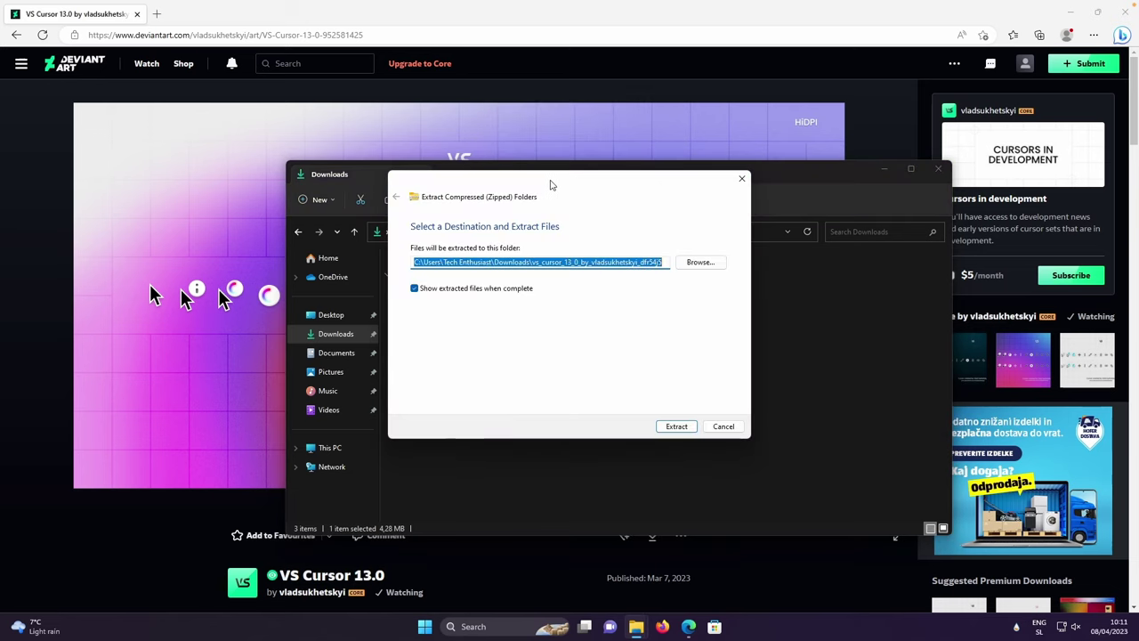
pyautogui.click(676, 426)
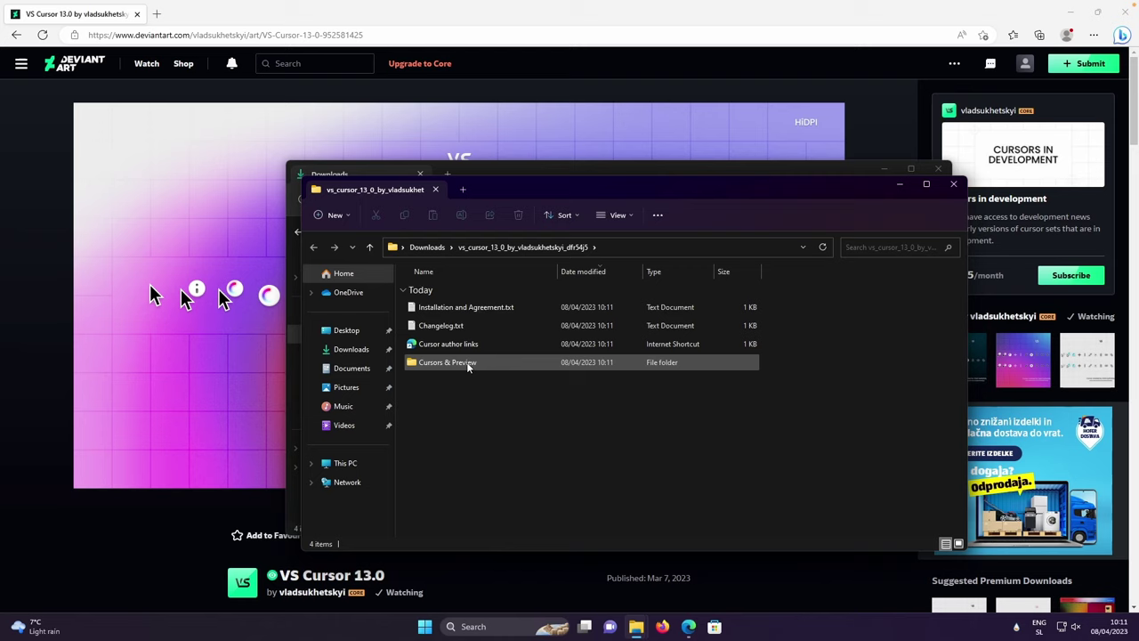
# Step: Install the cursor set from install.inf in Cursors & Preview > VS Cursor 13.0
pyautogui.doubleClick(467, 366)
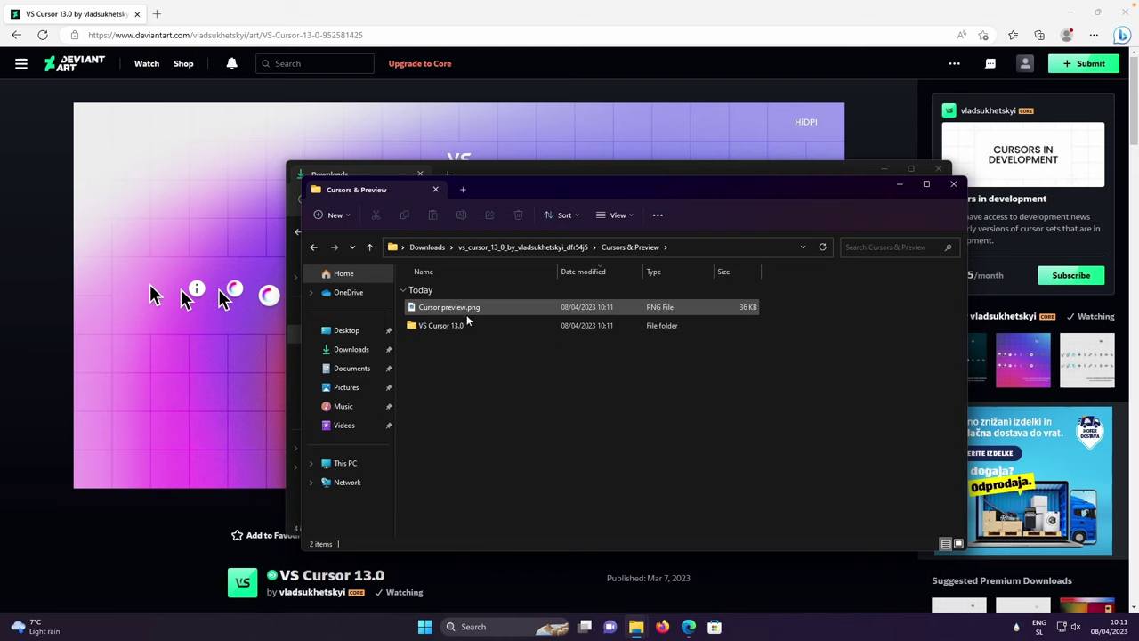
pyautogui.doubleClick(463, 325)
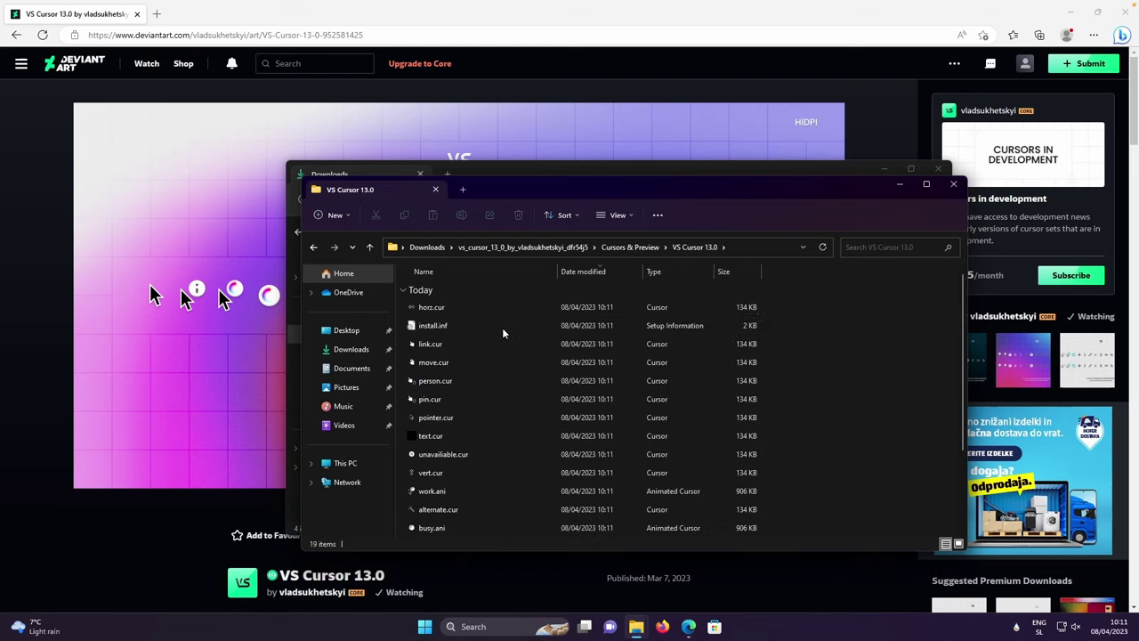
pyautogui.click(491, 325)
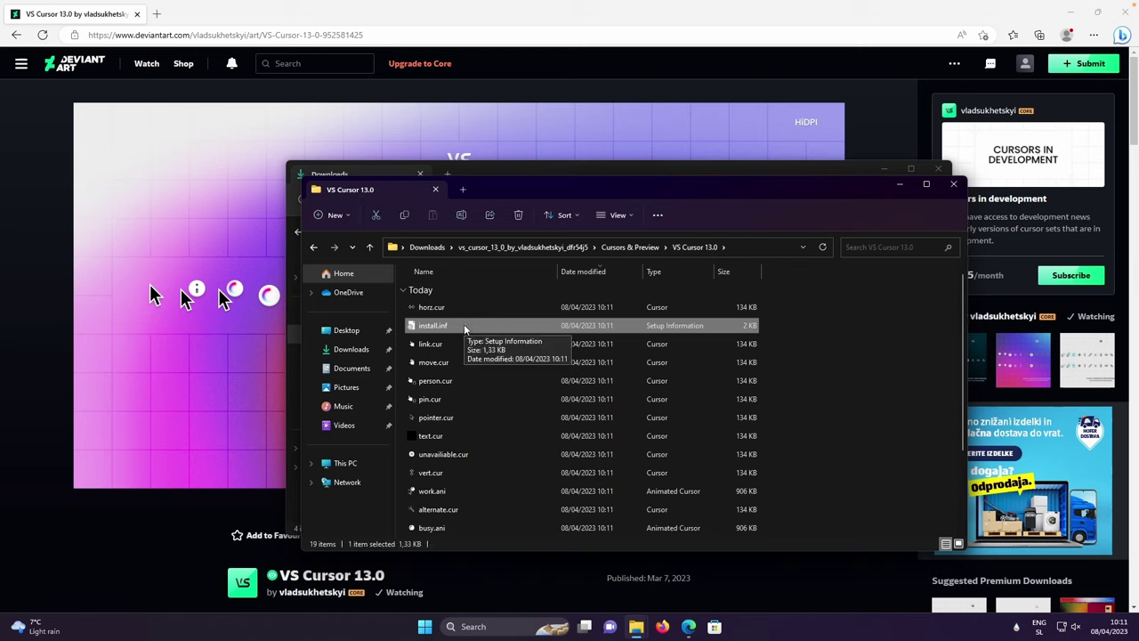
pyautogui.rightClick(463, 324)
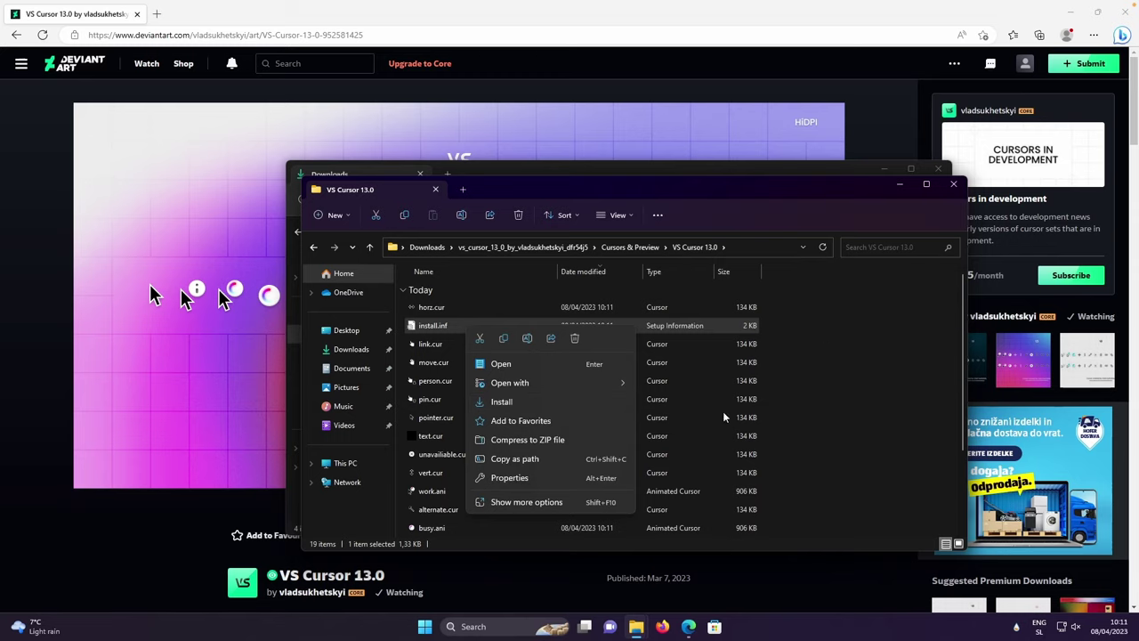
# Step: Search the Start menu for 'mouse' and open the mouse settings
pyautogui.click(424, 627)
pyautogui.click(490, 203)
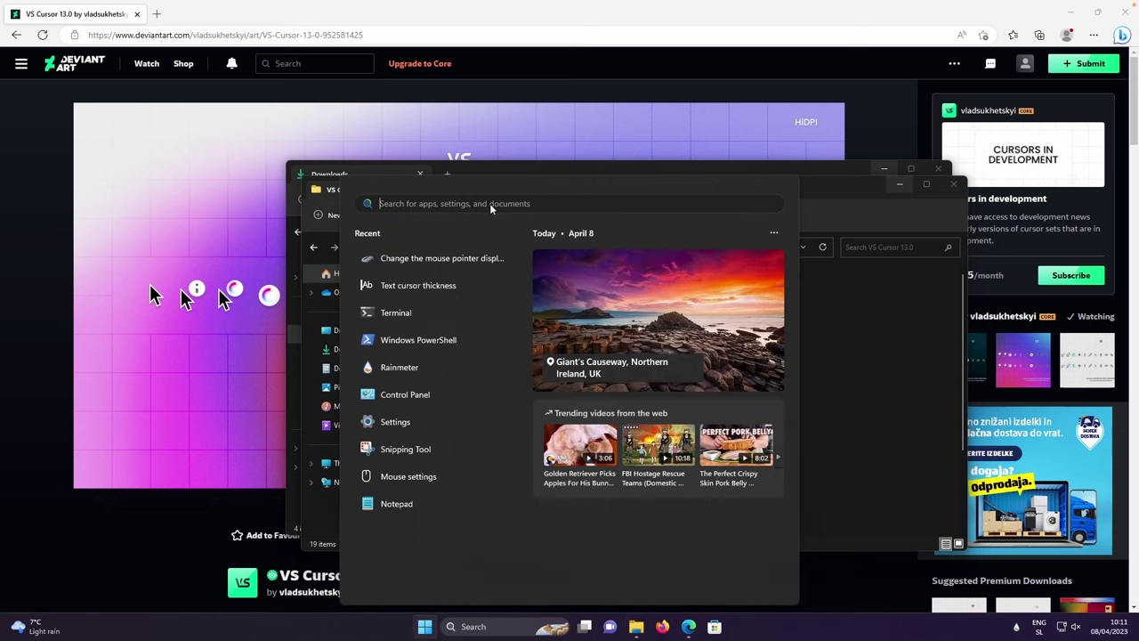
pyautogui.write('mouse')
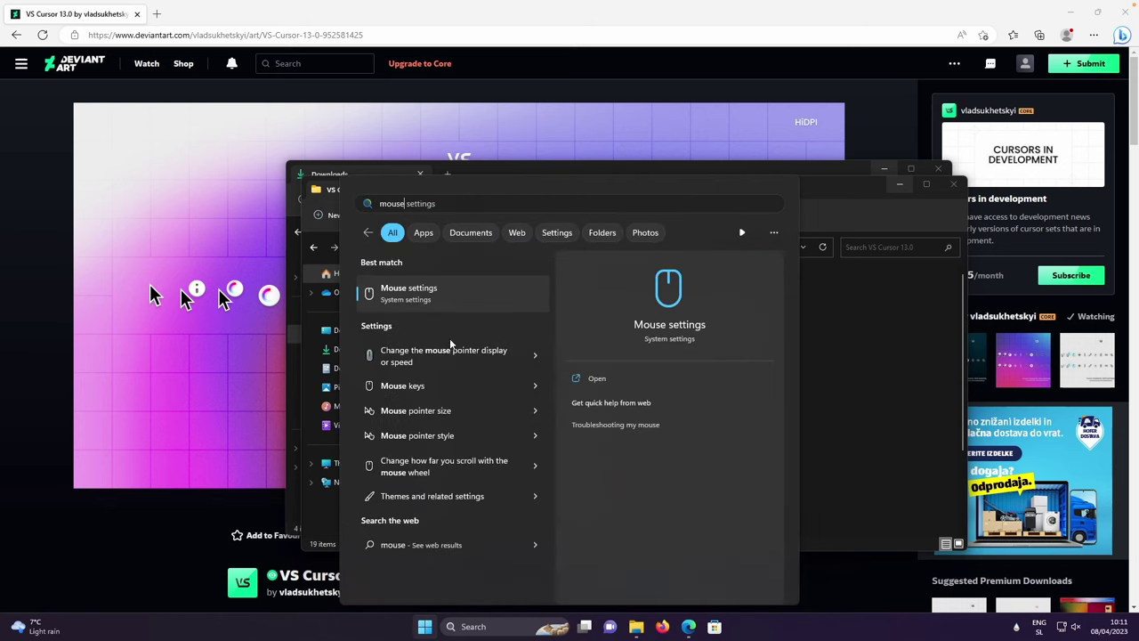
pyautogui.click(463, 357)
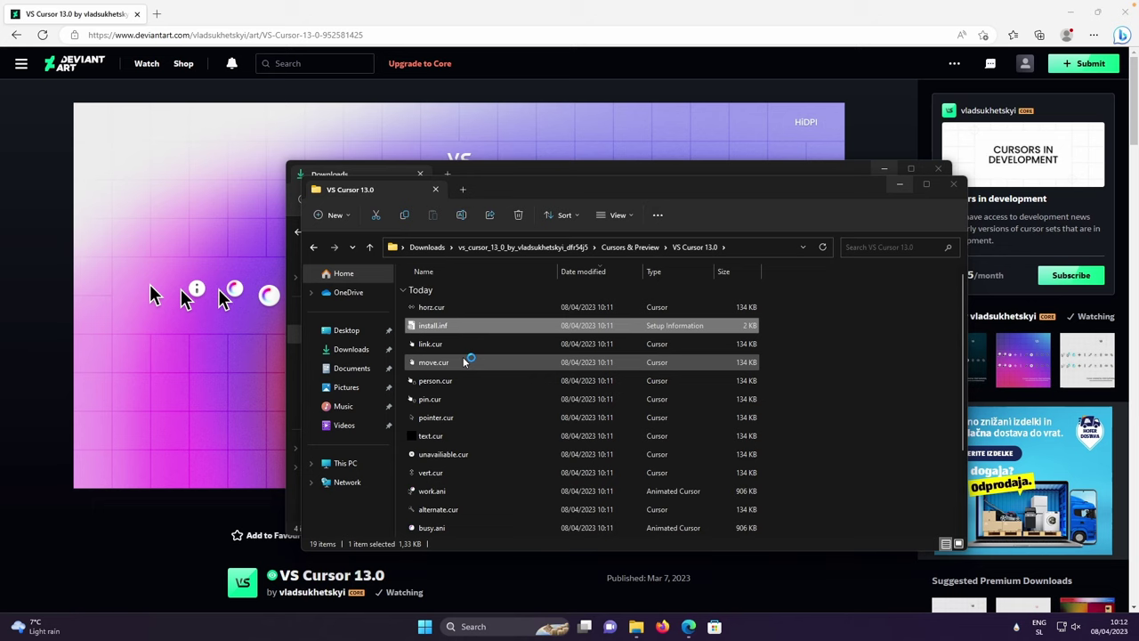
# Step: Choose the VS Cursor 13.0 pointer scheme, apply it, and close Mouse Properties
pyautogui.click(99, 76)
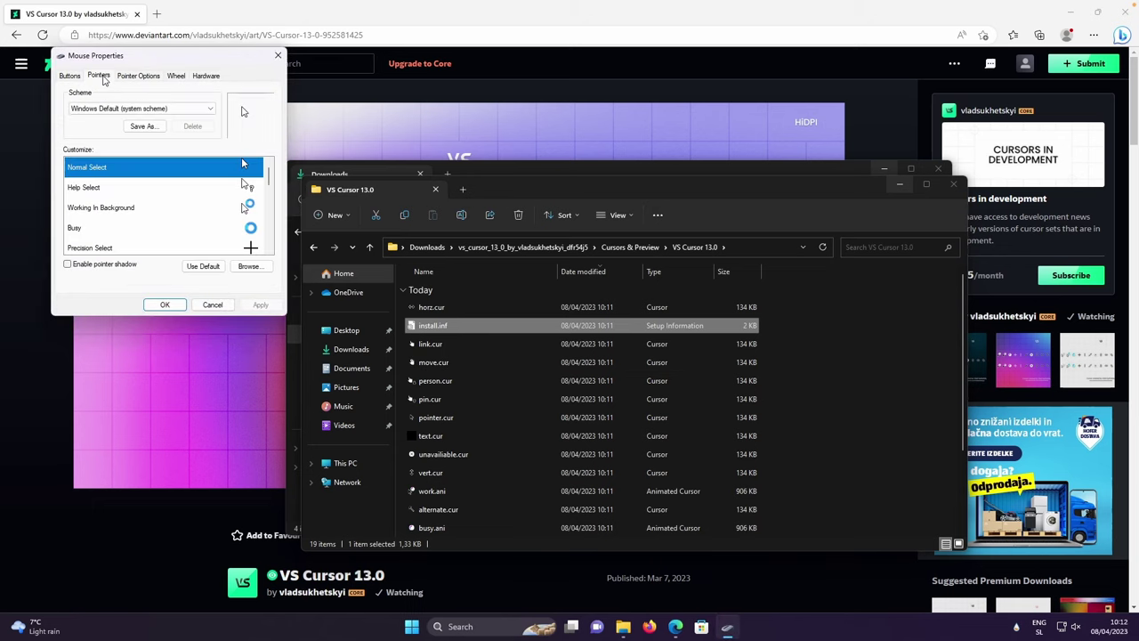
pyautogui.click(156, 108)
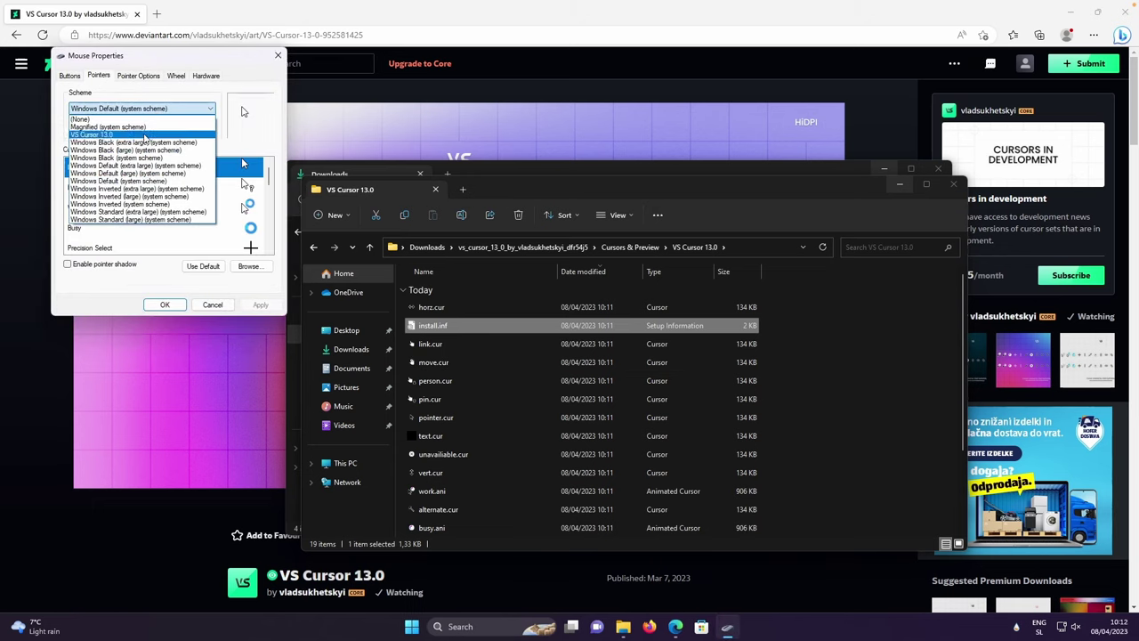
pyautogui.click(145, 135)
pyautogui.click(261, 305)
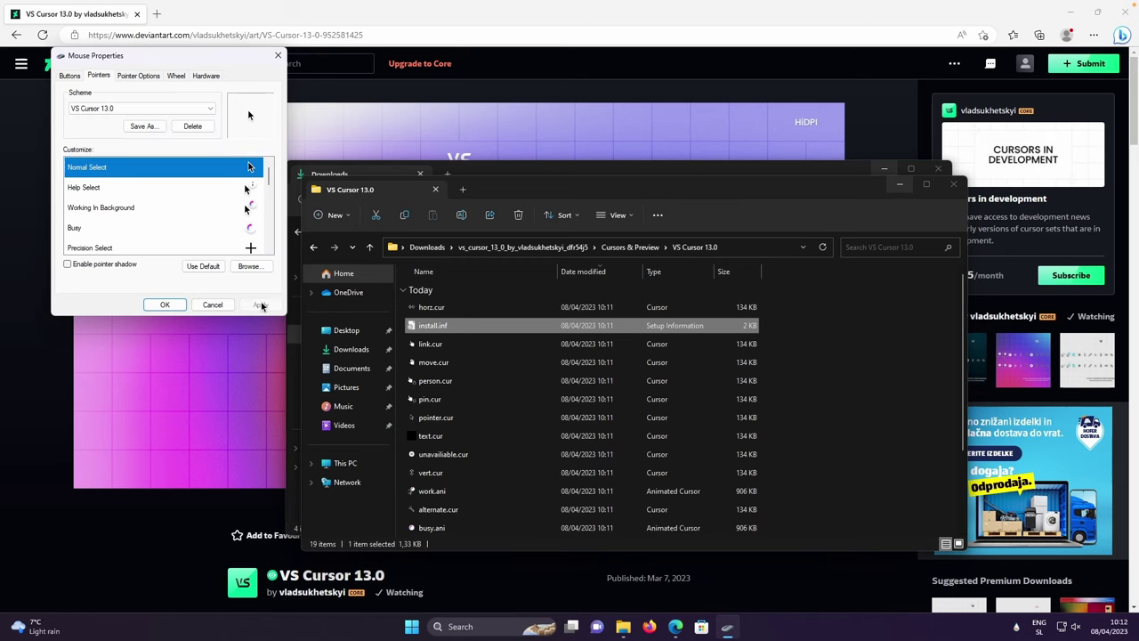
pyautogui.click(181, 304)
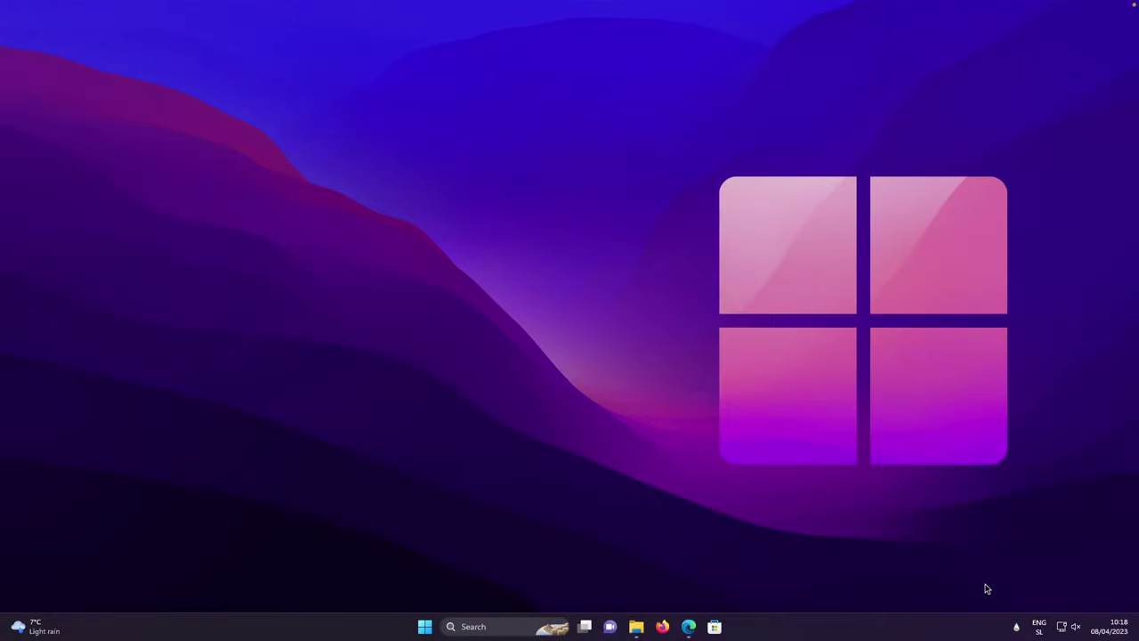
# Step: Open the Manage Rainmeter window from the system tray
pyautogui.click(1016, 626)
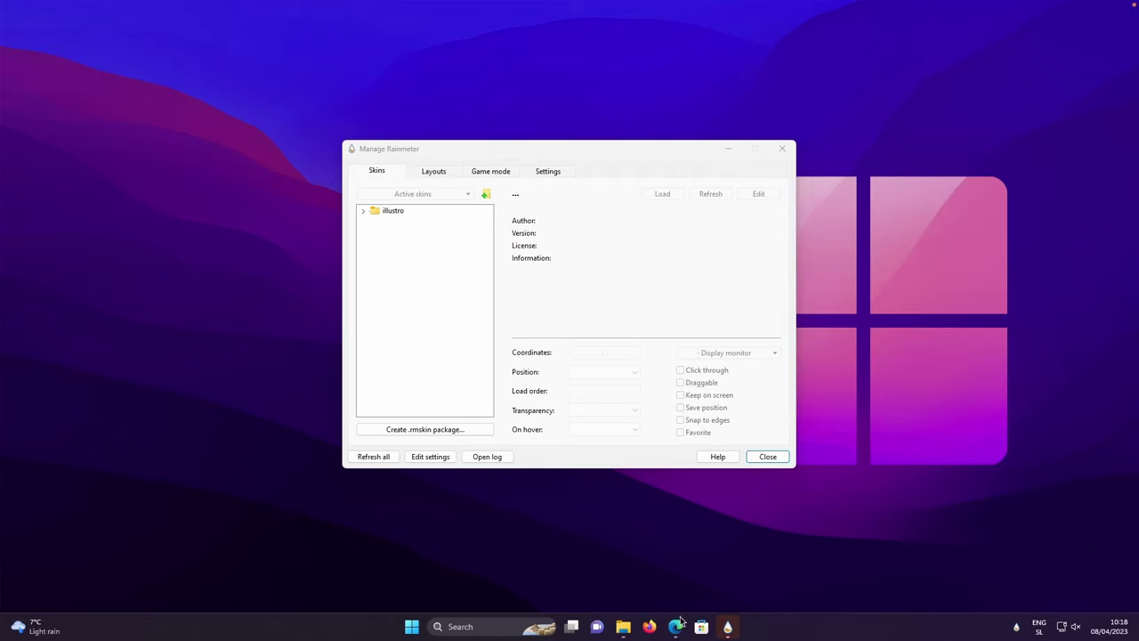
# Step: Download JaxCore_v50410.rmskin from GitHub Releases and install it via Rainmeter's Skin Installer
pyautogui.moveTo(679, 623)
pyautogui.click(703, 534)
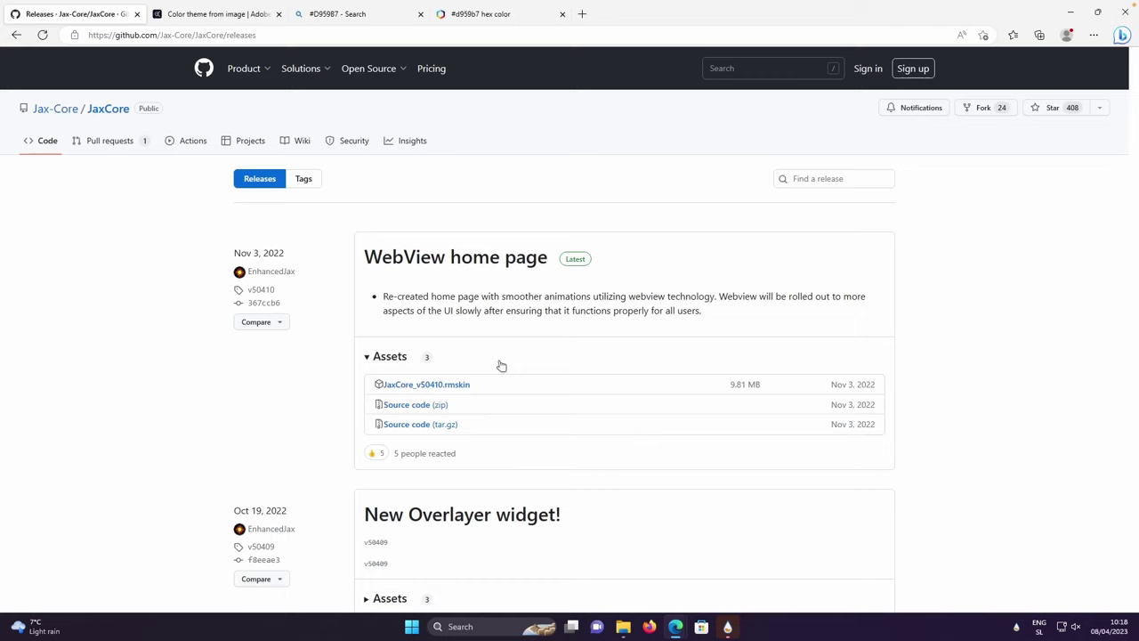
pyautogui.click(468, 389)
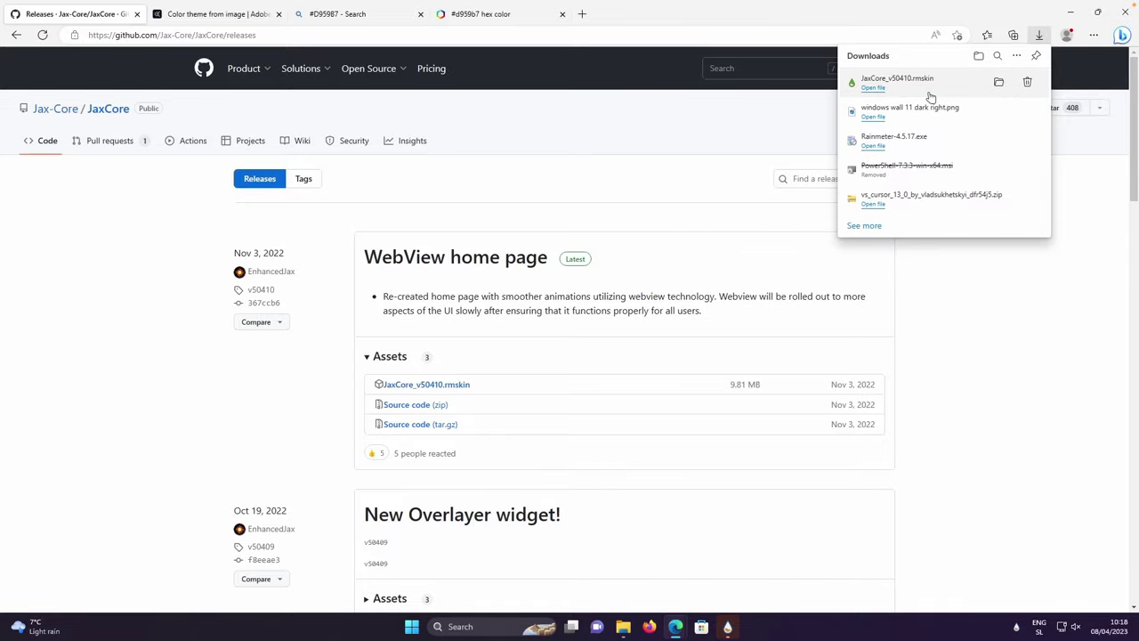
pyautogui.click(931, 93)
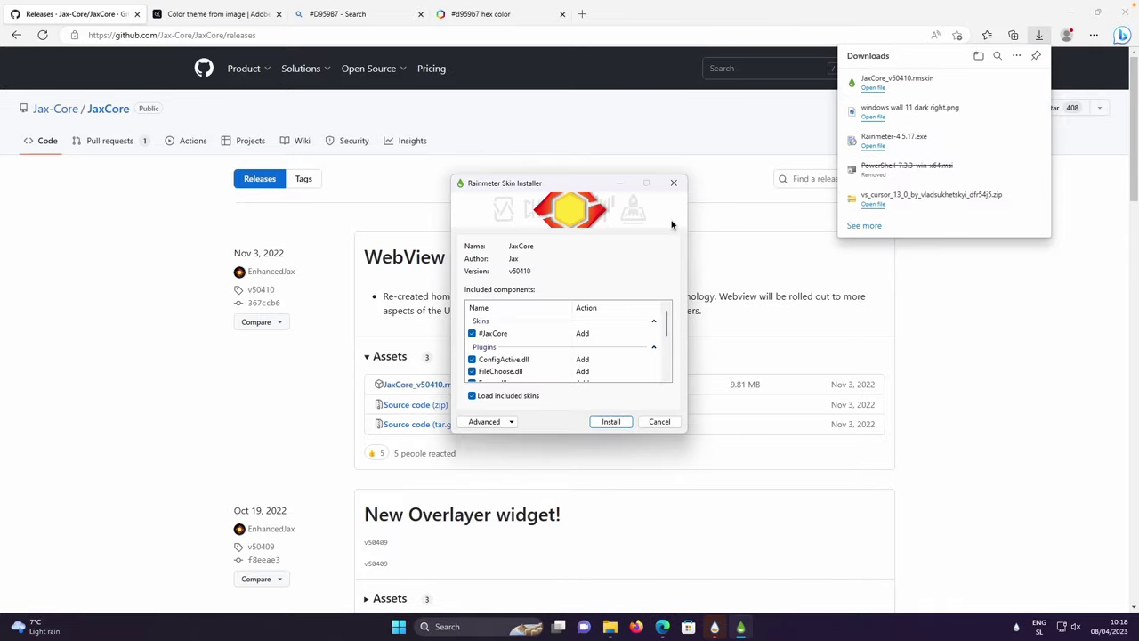
pyautogui.click(617, 424)
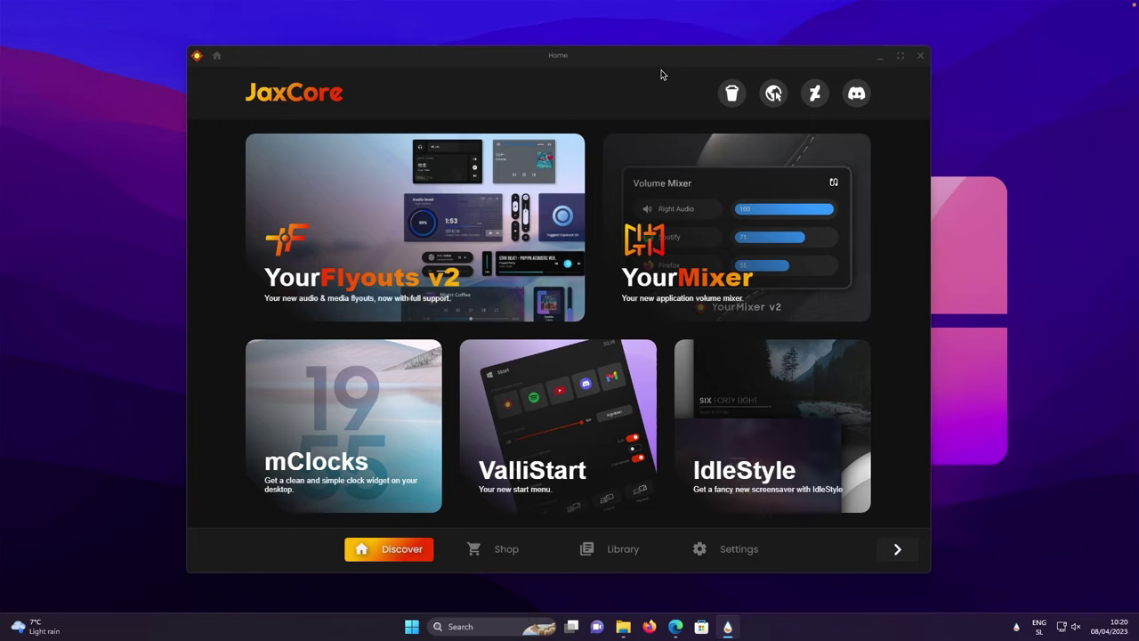
# Step: Download and install ModularVisualizer from the JaxCore Library
pyautogui.click(623, 550)
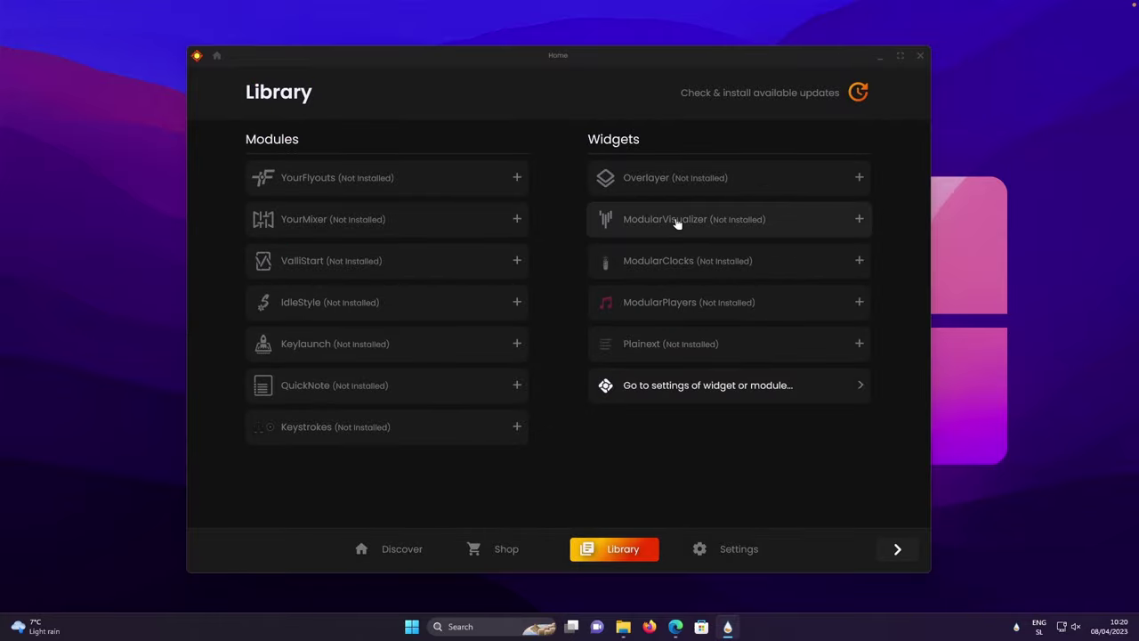
pyautogui.click(677, 221)
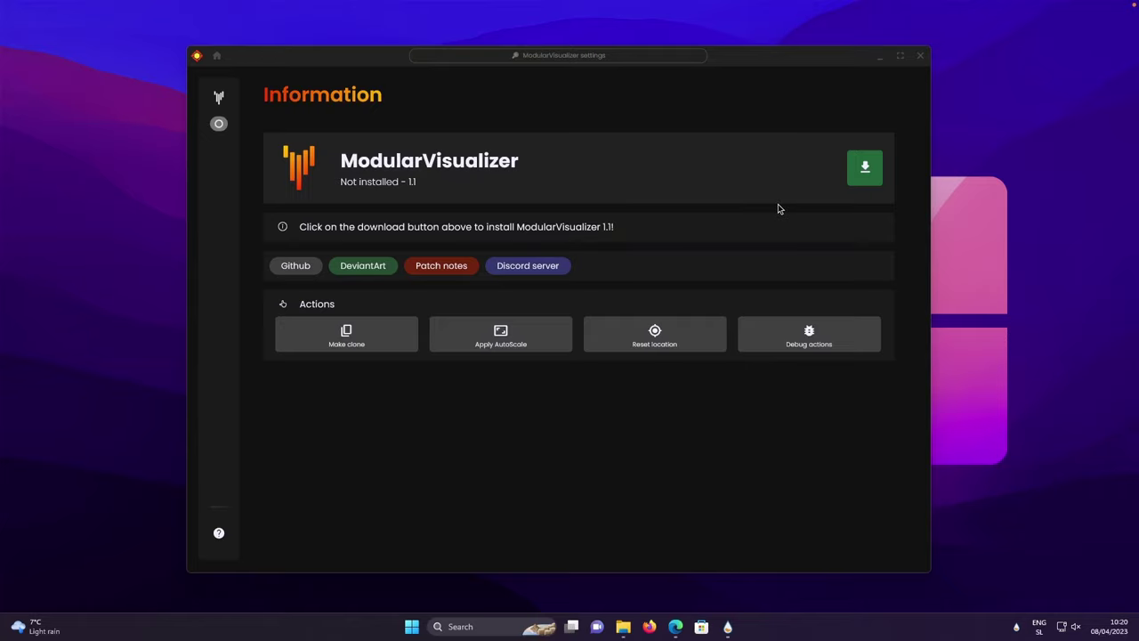
pyautogui.click(864, 167)
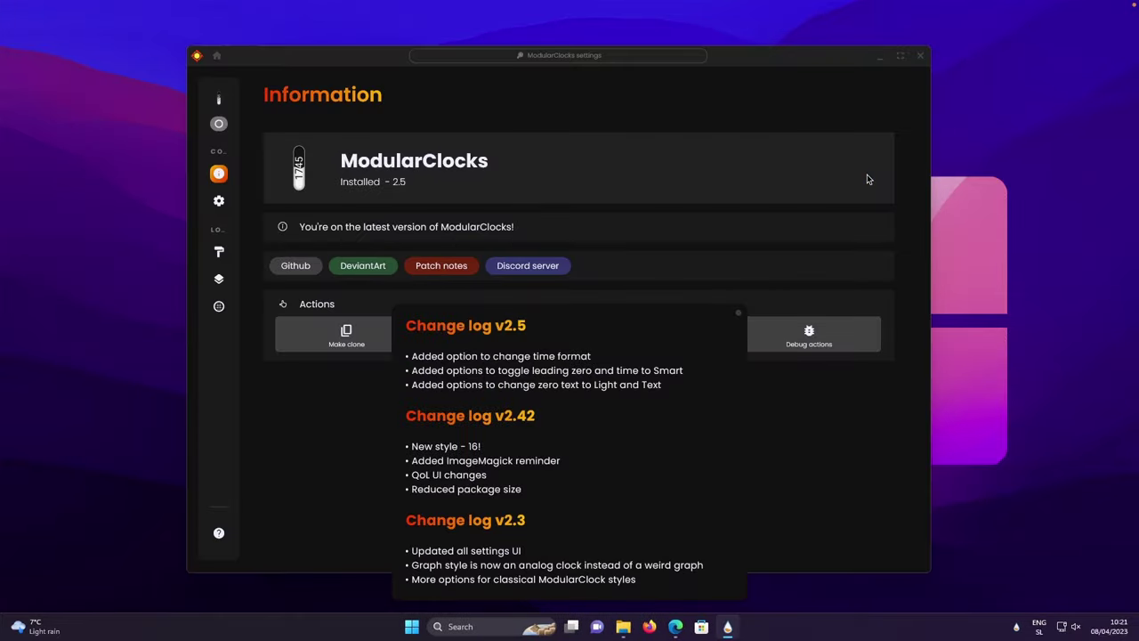
# Step: Close the change log and install ModularPlayers from the Library
pyautogui.click(738, 312)
pyautogui.click(216, 56)
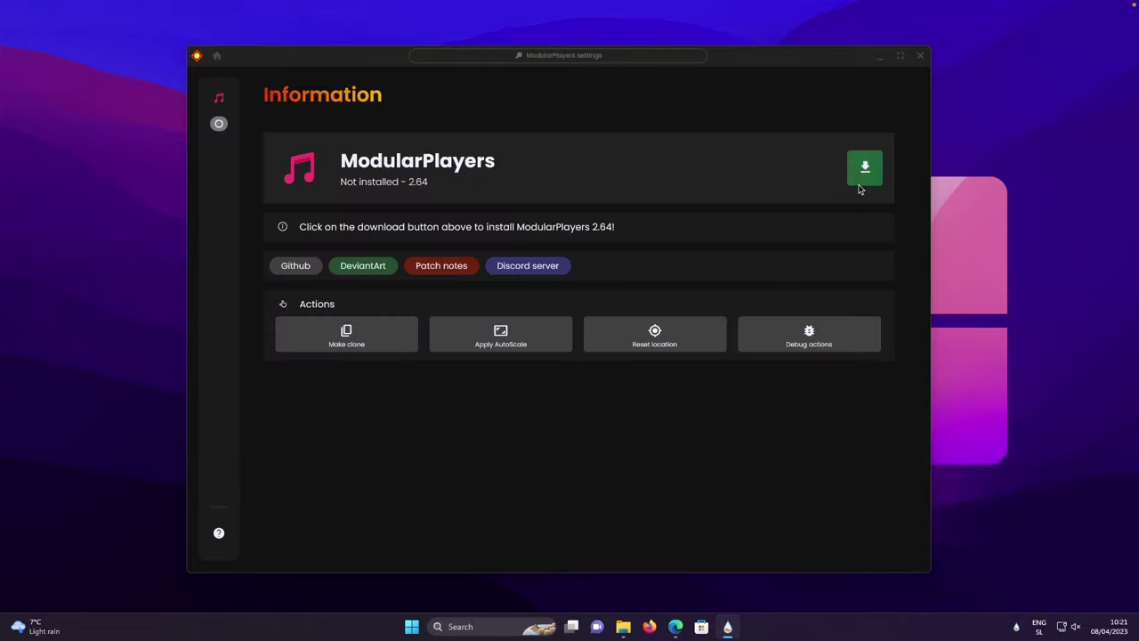
pyautogui.click(864, 169)
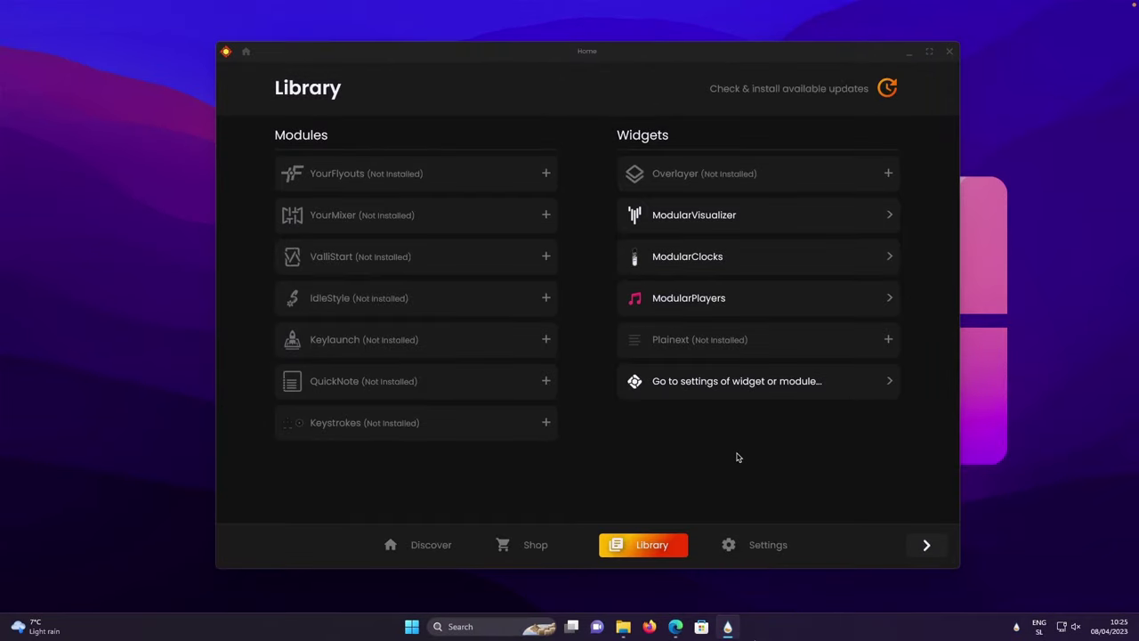
# Step: Open ModularClocks and switch its Activated toggle on
pyautogui.click(739, 258)
pyautogui.moveTo(266, 131)
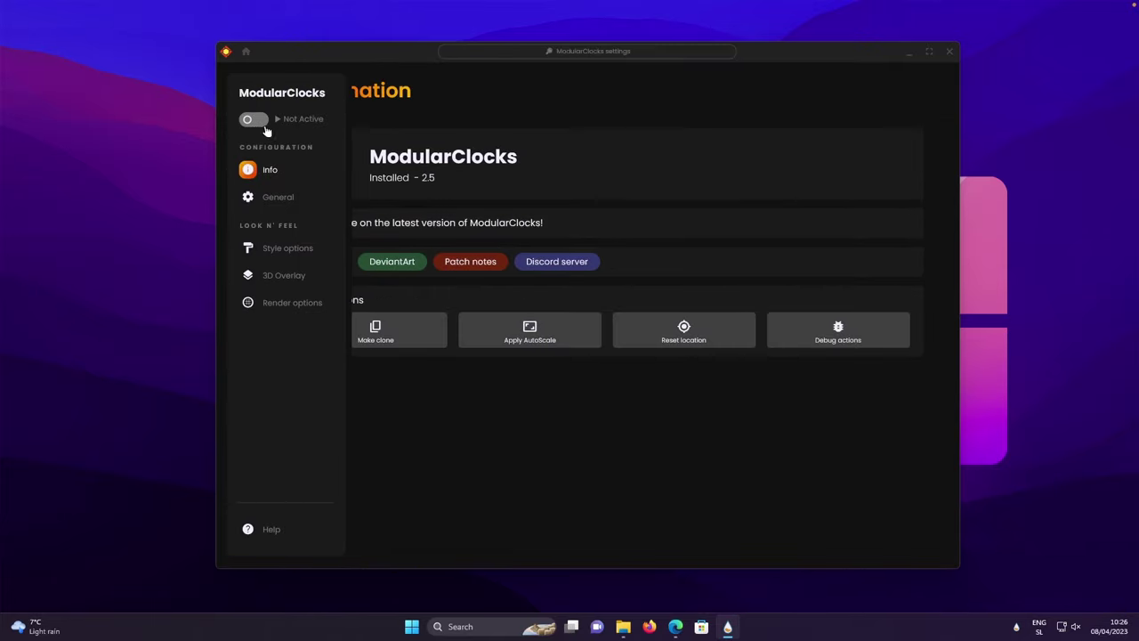
pyautogui.click(255, 121)
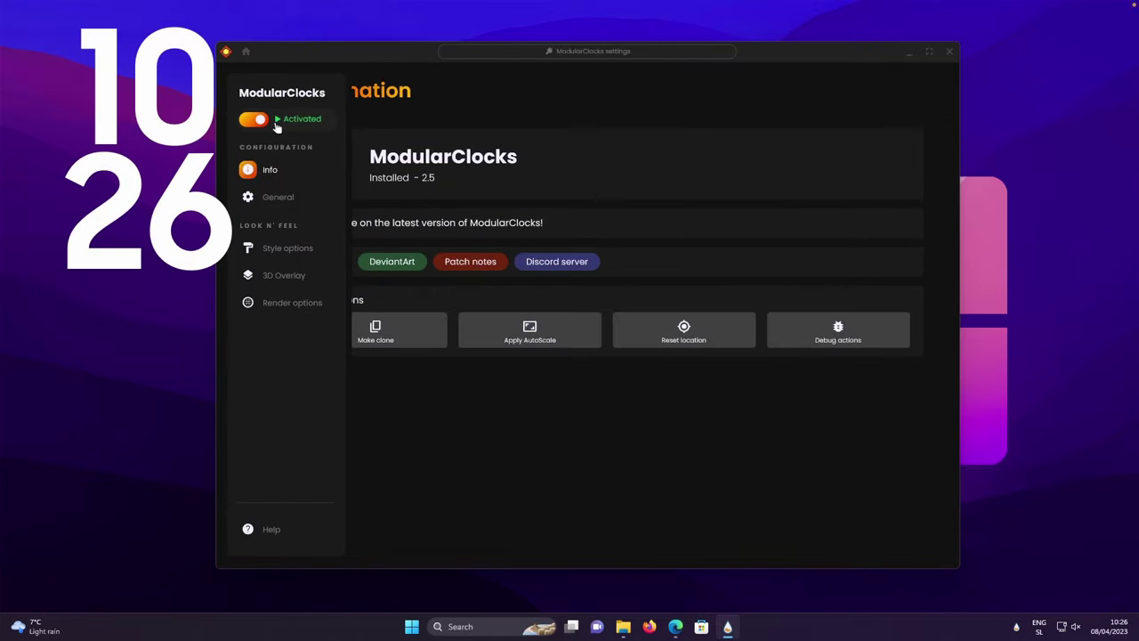
# Step: In General settings, choose the clock style showing the date above 22:23
pyautogui.click(295, 199)
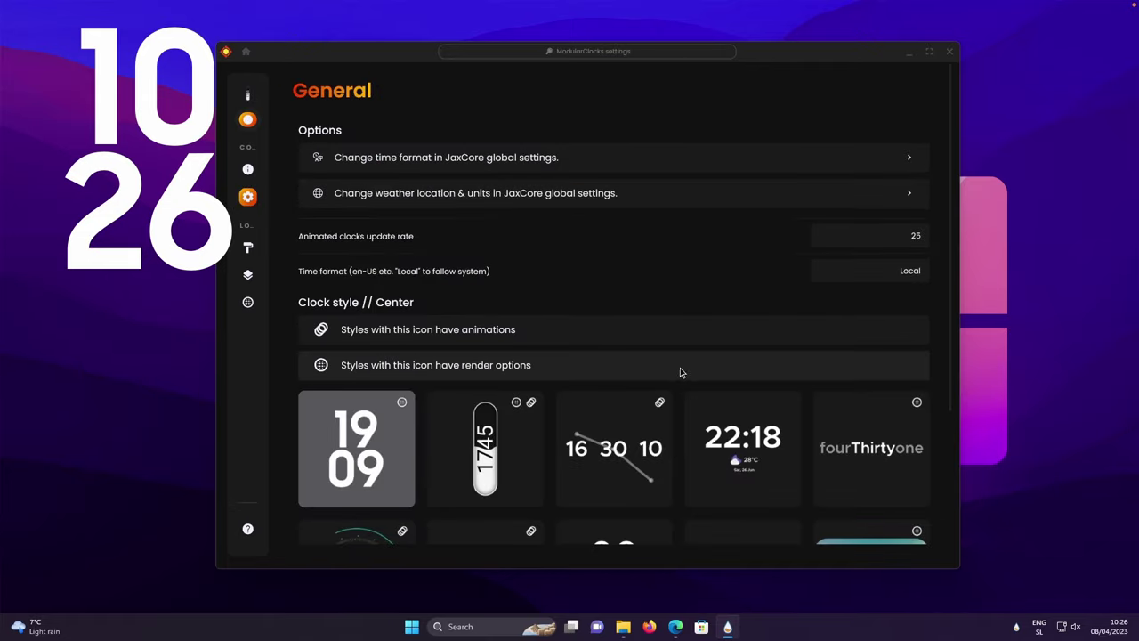
pyautogui.scroll(-1, 694, 405)
pyautogui.scroll(-1, 739, 426)
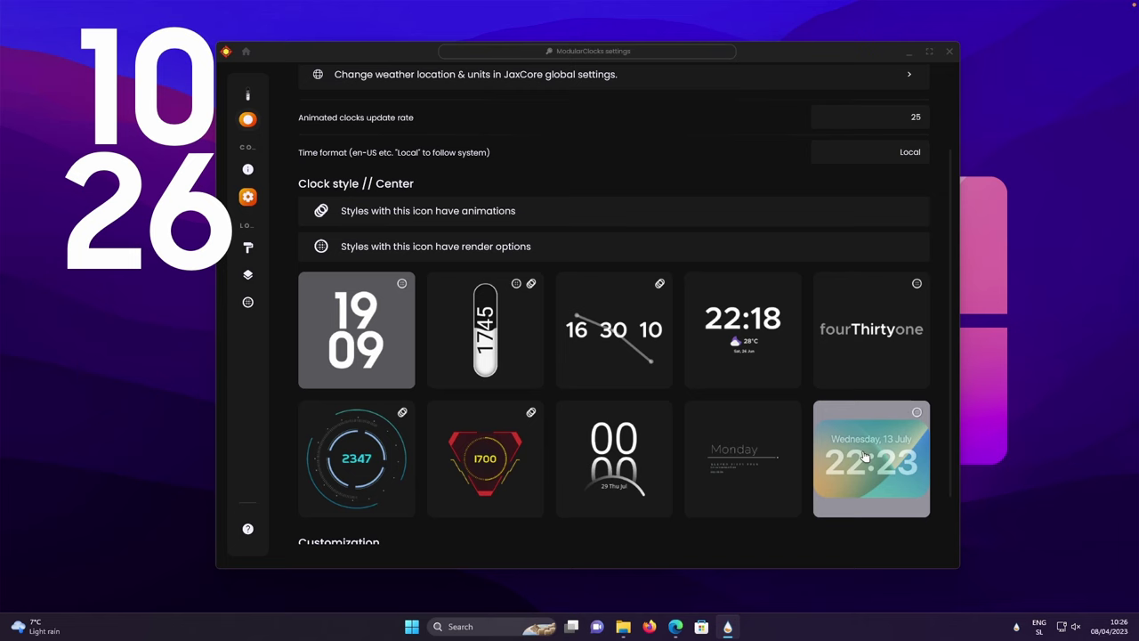
pyautogui.click(865, 459)
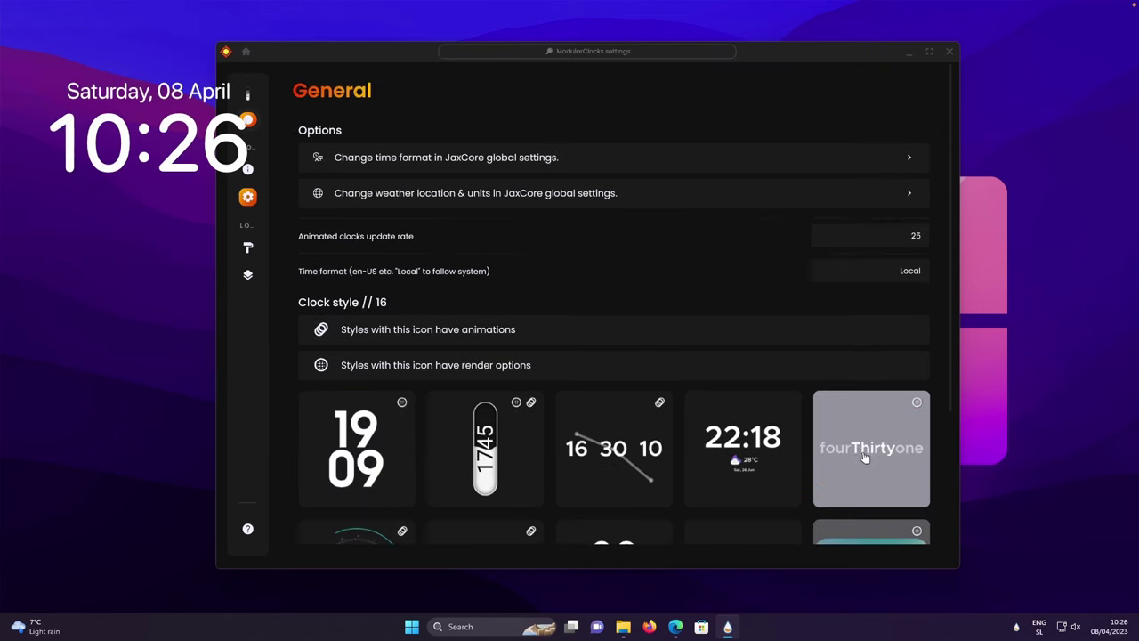
# Step: Open the ModularClocks style options and scroll down through them
pyautogui.click(271, 249)
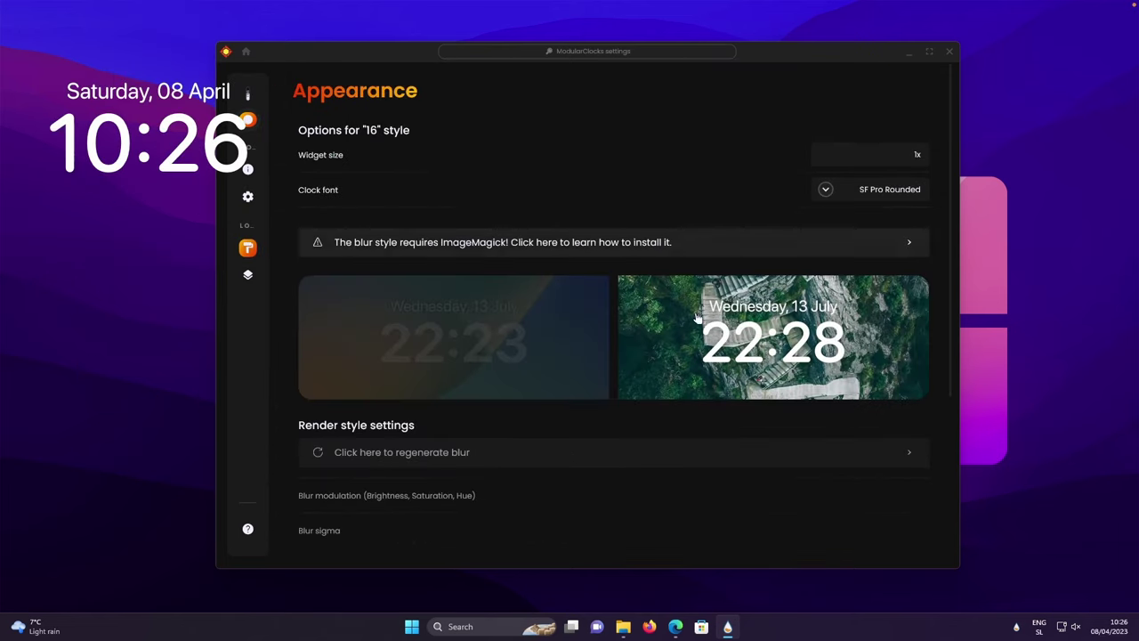
pyautogui.scroll(-3, 499, 415)
pyautogui.scroll(-1, 498, 416)
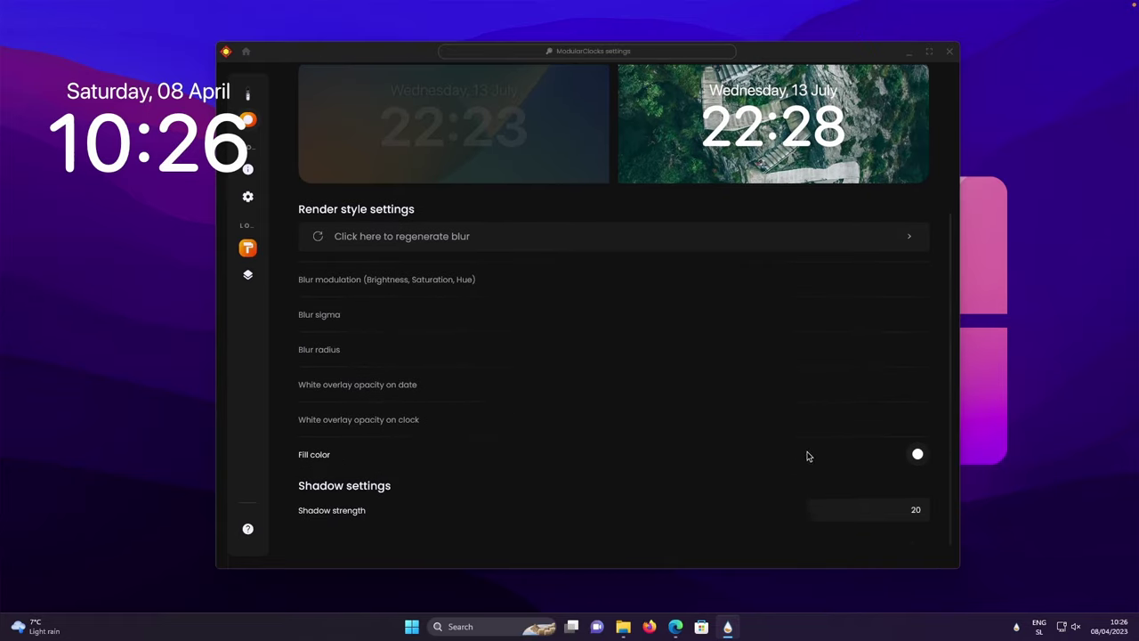
# Step: In Edge, go to the ColorHexa page for #d959b7 and copy its RGB value 217, 89, 183
pyautogui.moveTo(684, 621)
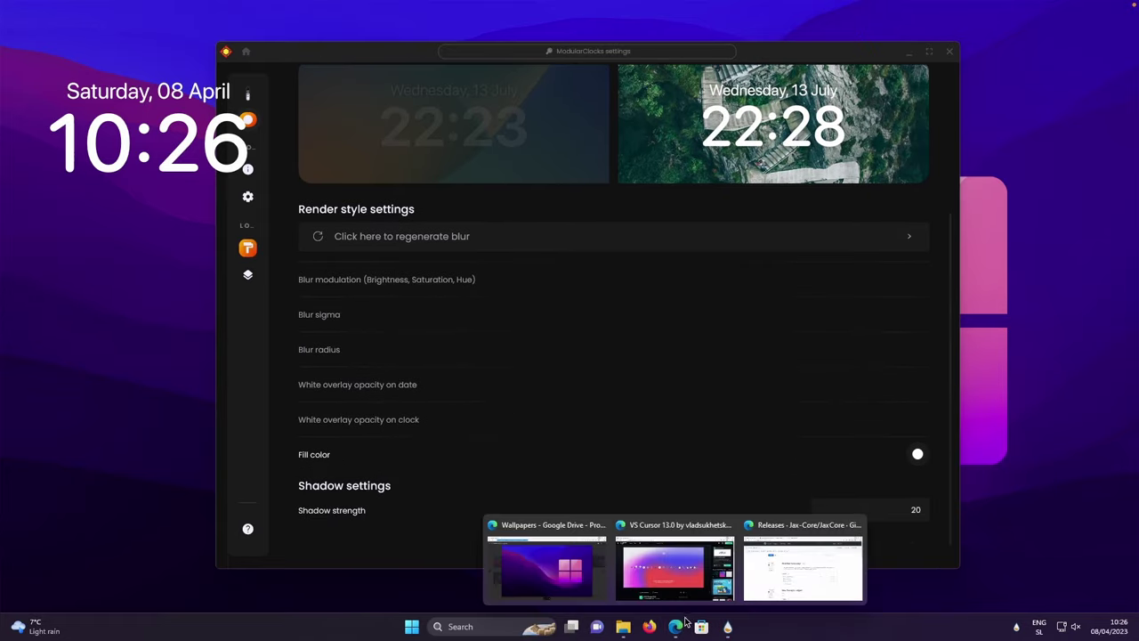
pyautogui.click(788, 579)
pyautogui.click(227, 15)
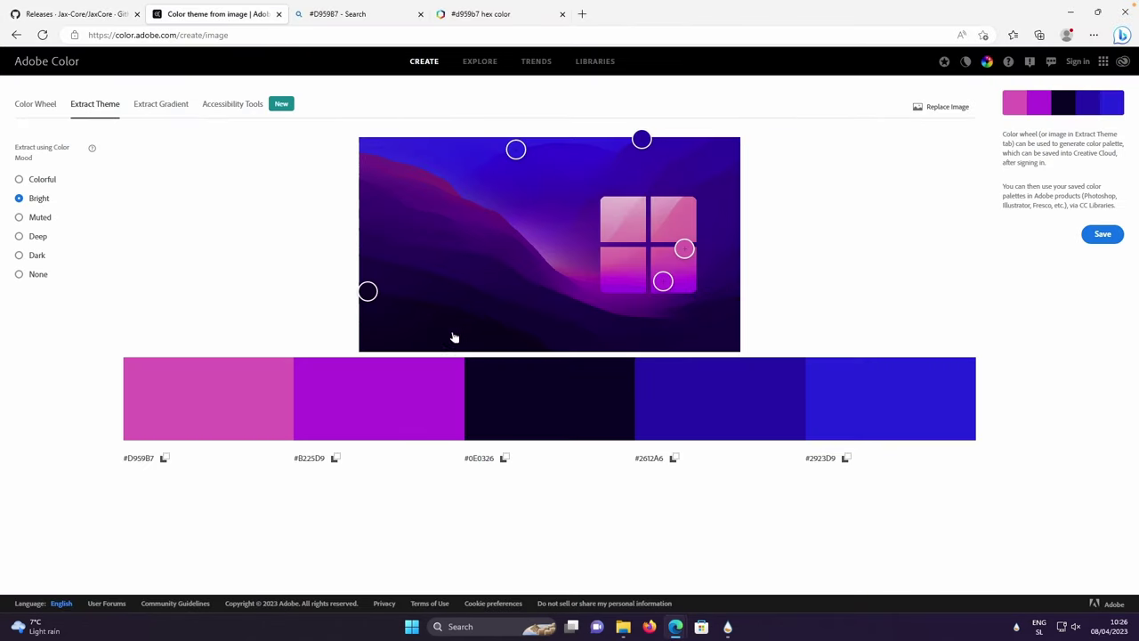
pyautogui.click(480, 13)
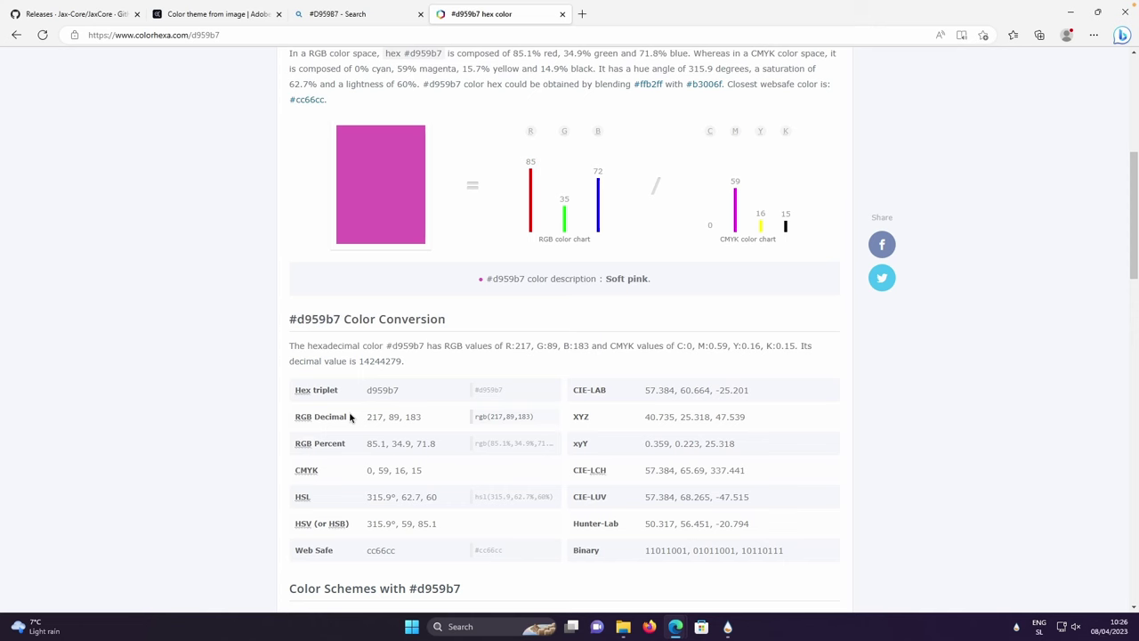
pyautogui.tripleClick(358, 419)
pyautogui.hotkey('ctrl', 'c')
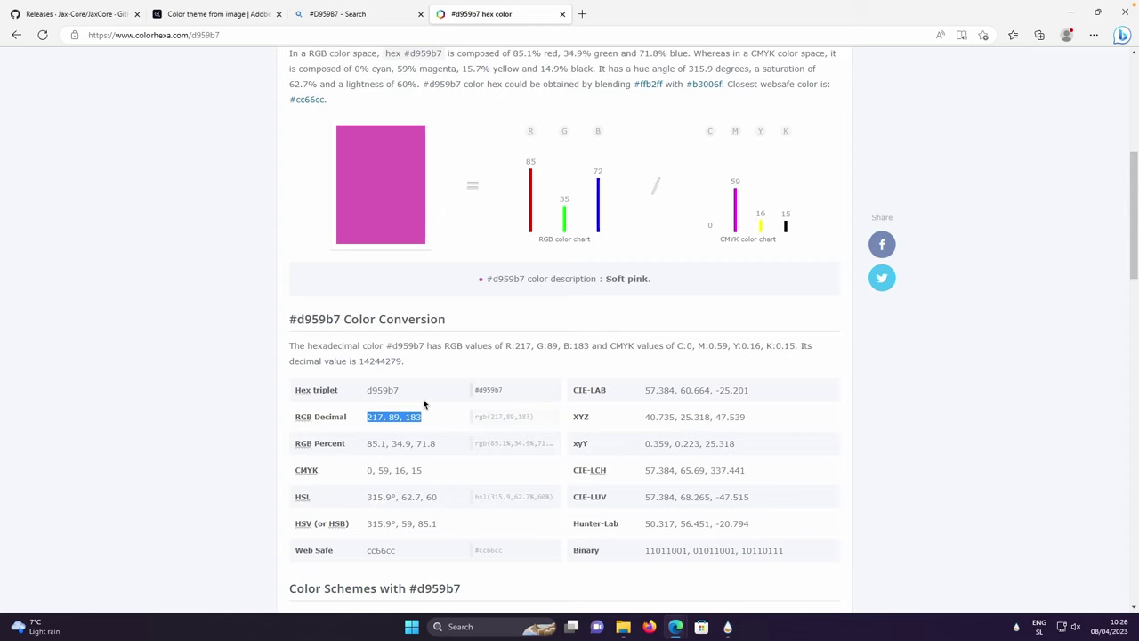
# Step: Paste 217, 89, 183 into the clock's Fill color and minimize the browser
pyautogui.click(732, 628)
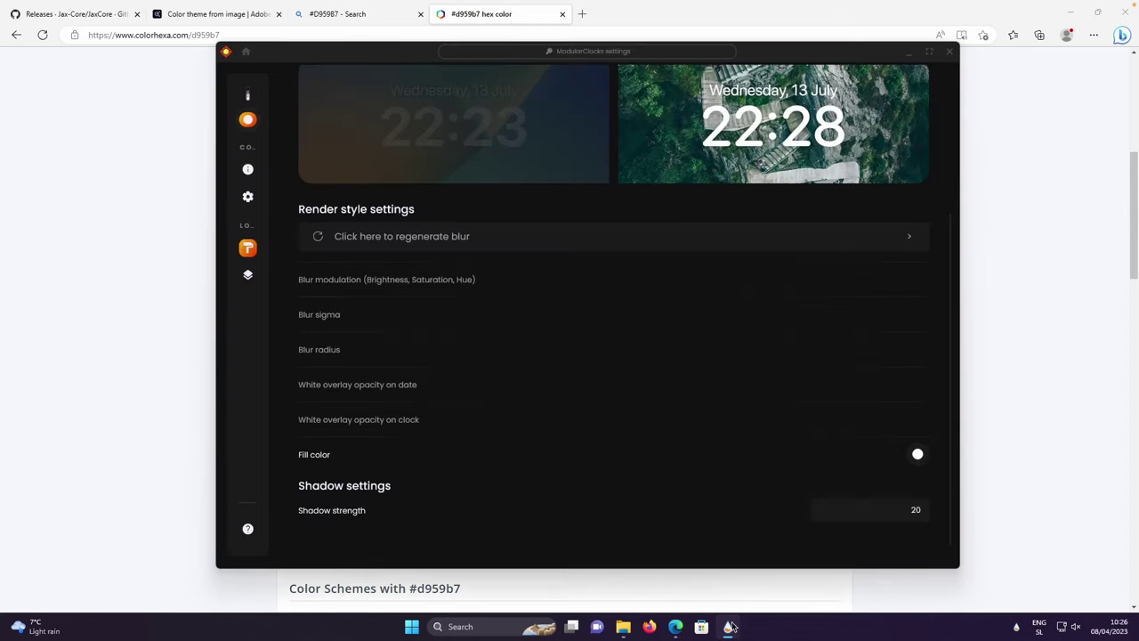
pyautogui.click(920, 456)
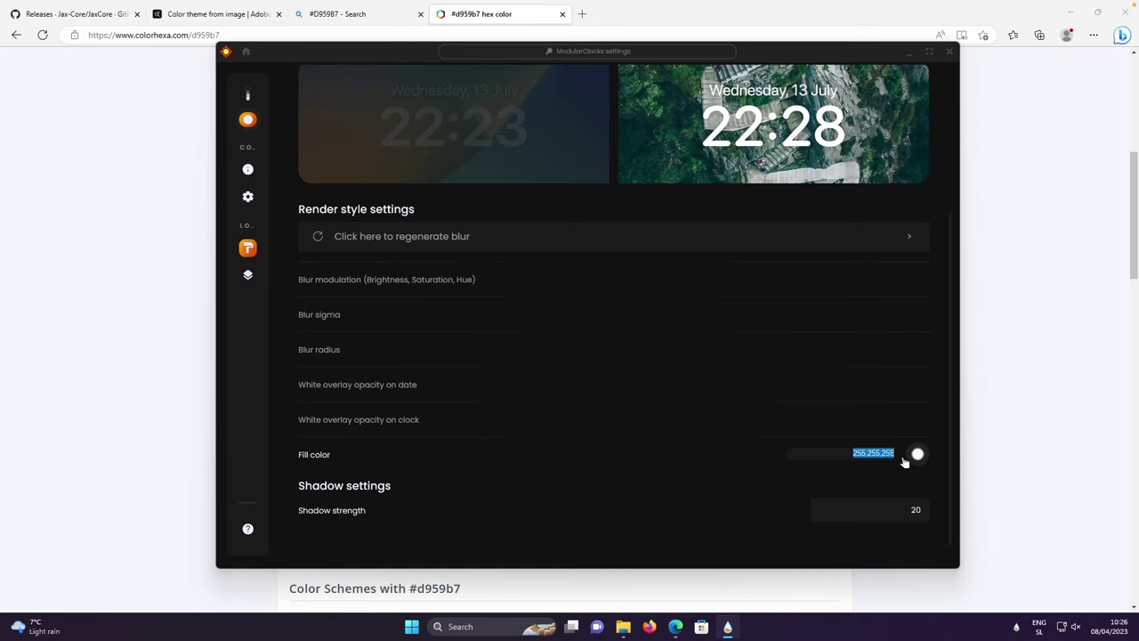
pyautogui.hotkey('ctrl', 'v')
pyautogui.press('Return')
pyautogui.click(1069, 12)
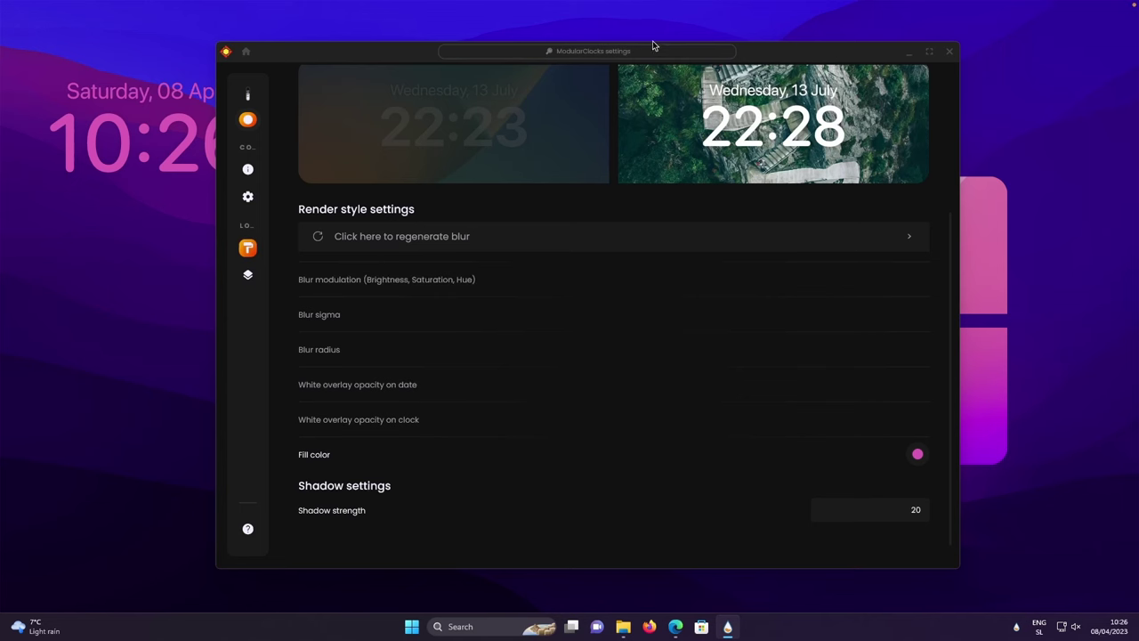
# Step: Set the clock's widget size to 1.25x and drag the clock lower and further right
pyautogui.click(279, 250)
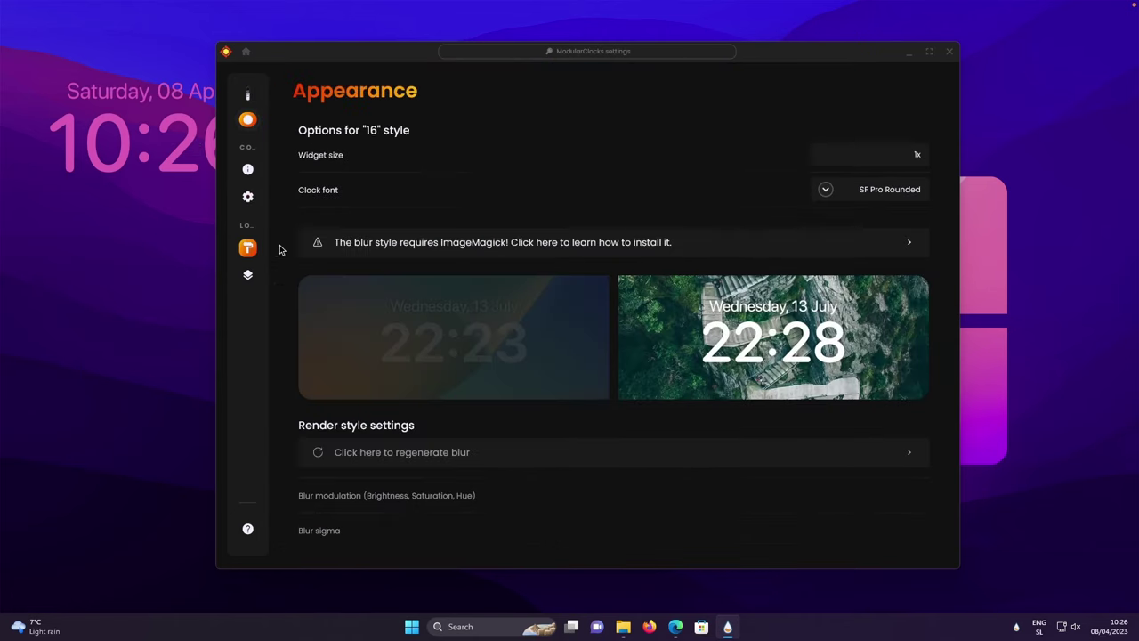
pyautogui.doubleClick(919, 157)
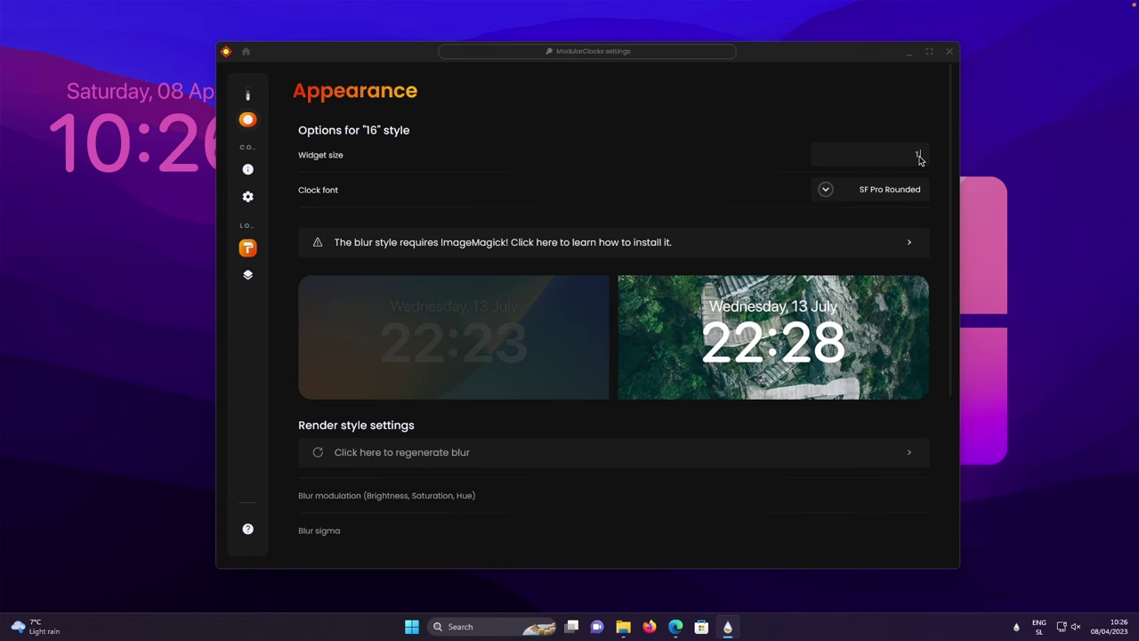
pyautogui.press('Return')
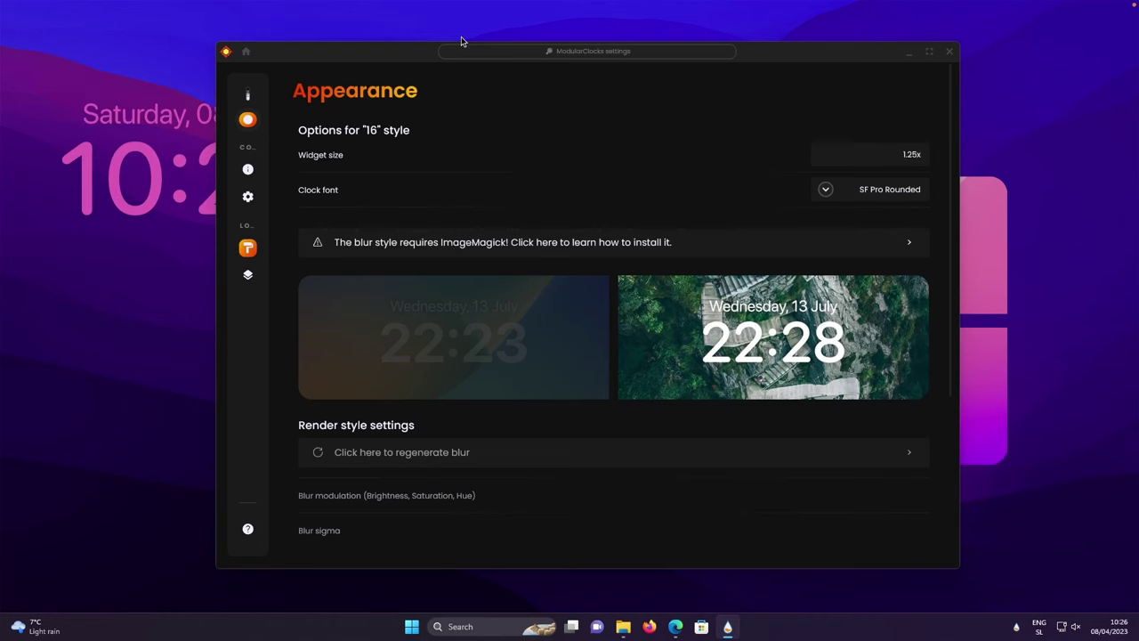
pyautogui.moveTo(429, 53); pyautogui.dragTo(650, 57)
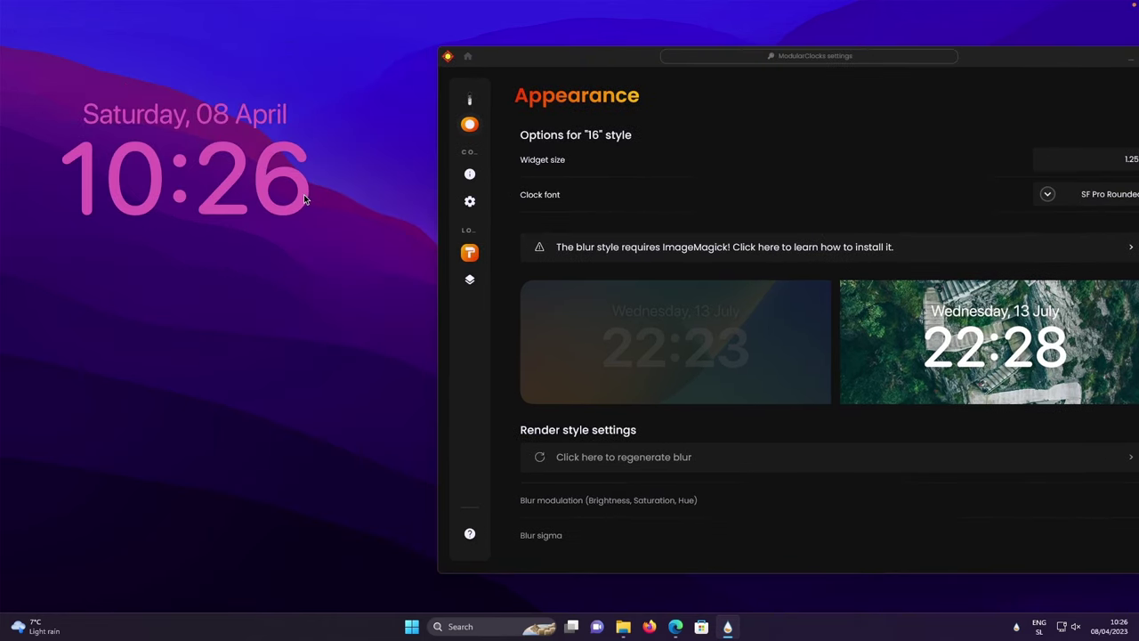
pyautogui.moveTo(305, 199); pyautogui.dragTo(346, 300)
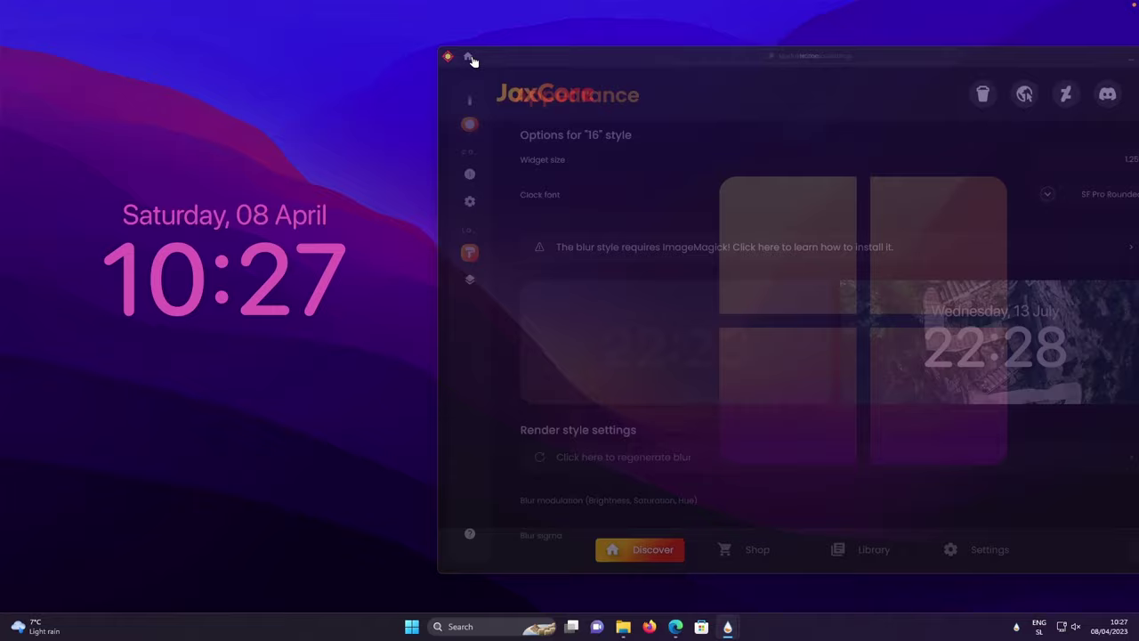
# Step: From the Library, open ModularPlayers and switch it from Not Active to Activated
pyautogui.click(890, 549)
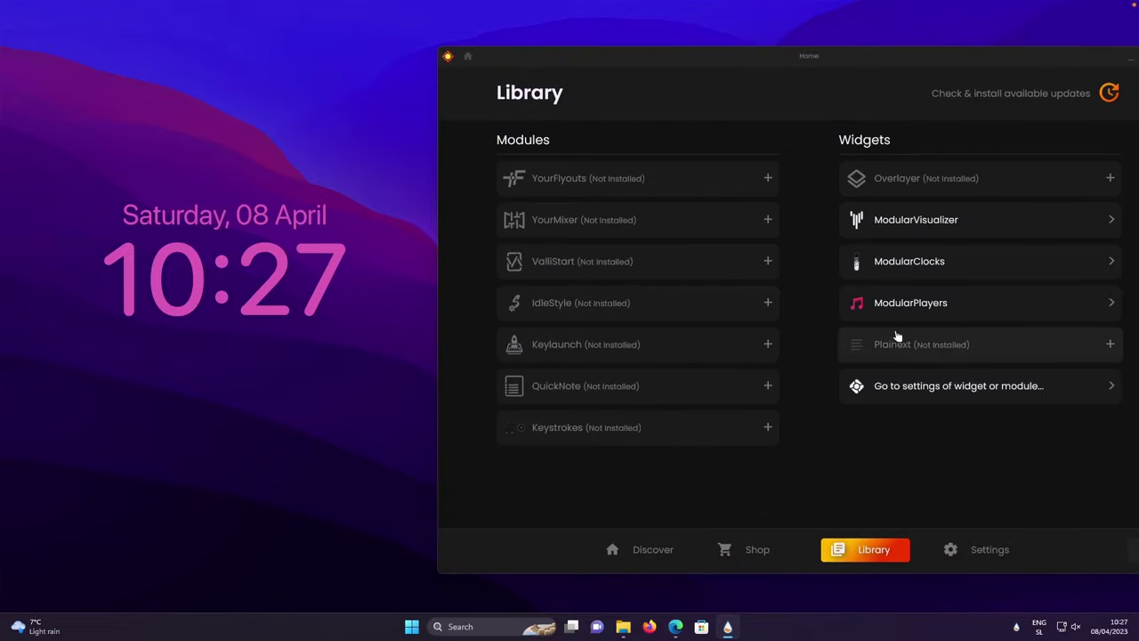
pyautogui.click(910, 306)
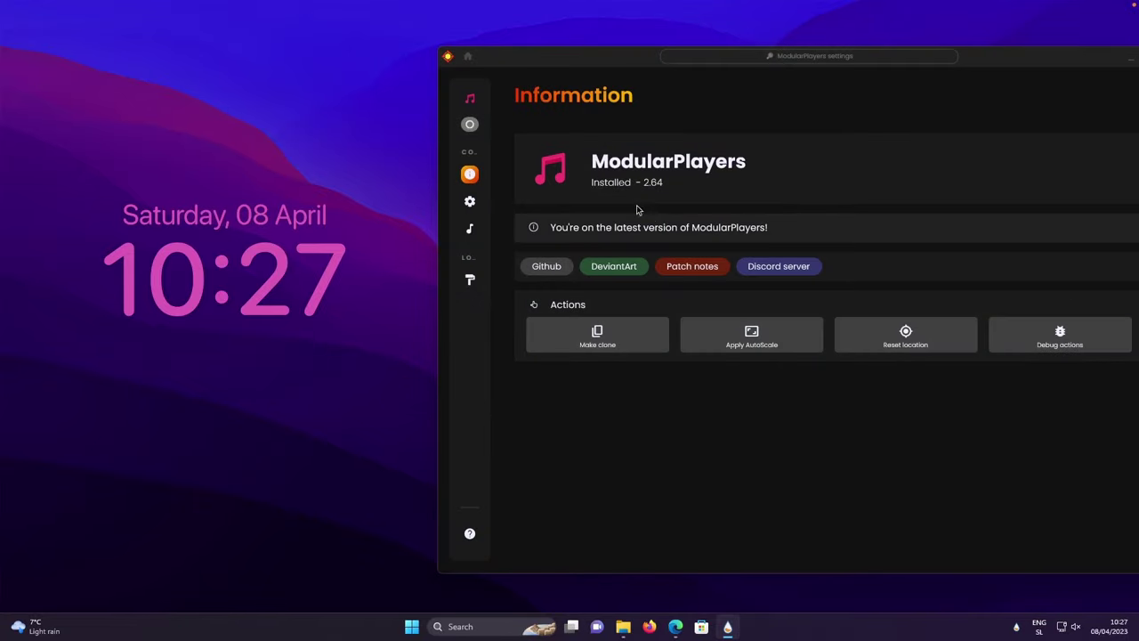
pyautogui.click(478, 124)
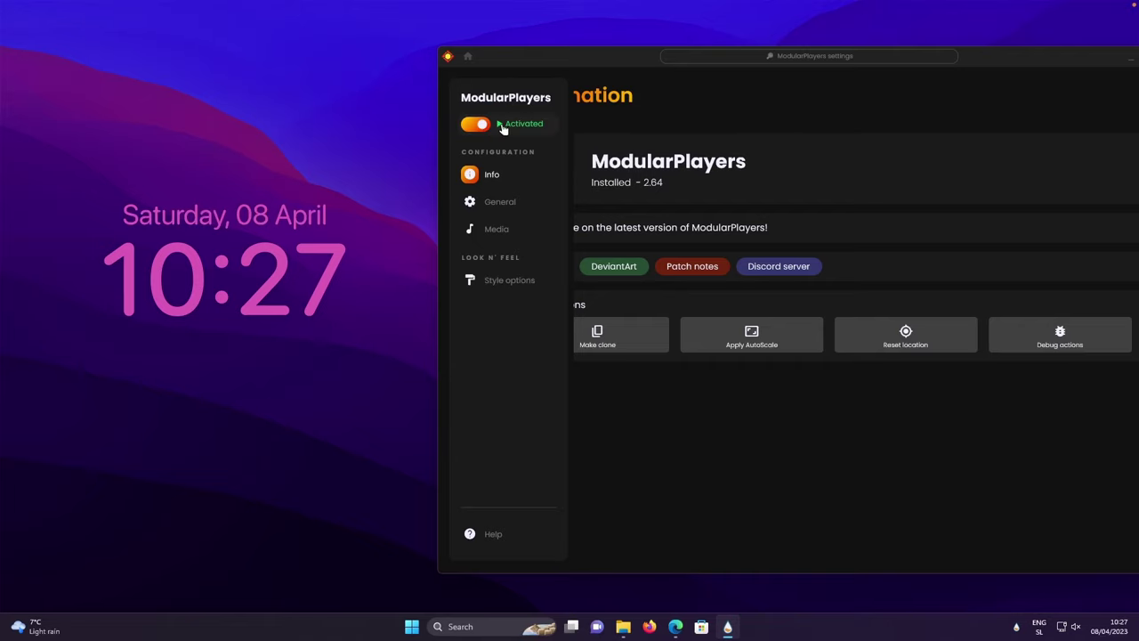
# Step: Switch the media player to the Win11 style and open its style options
pyautogui.click(515, 205)
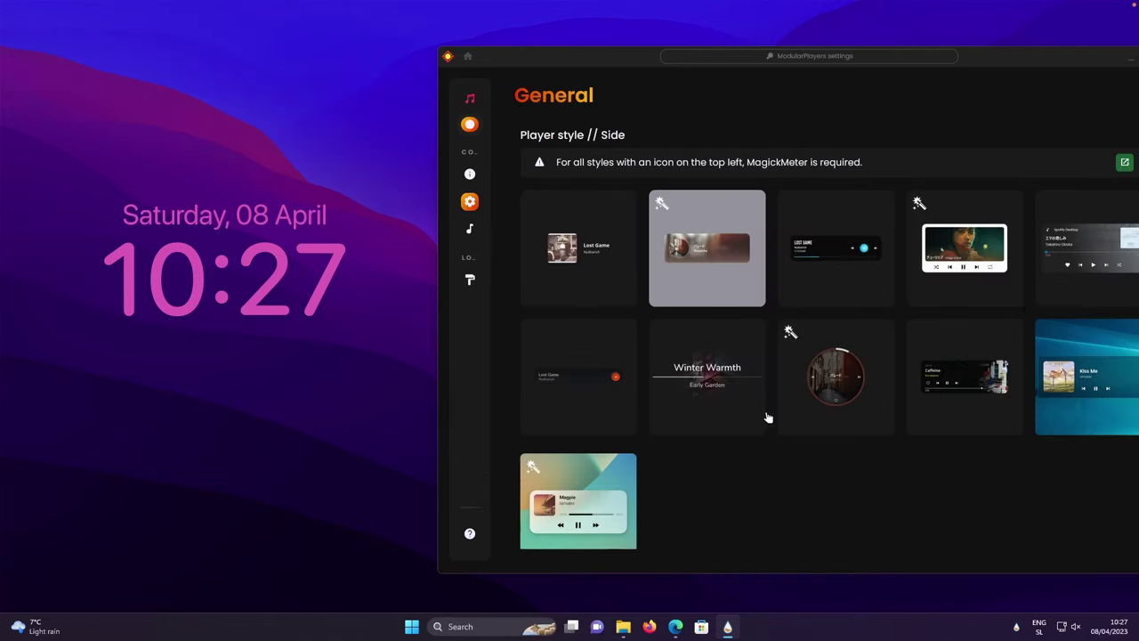
pyautogui.click(1077, 377)
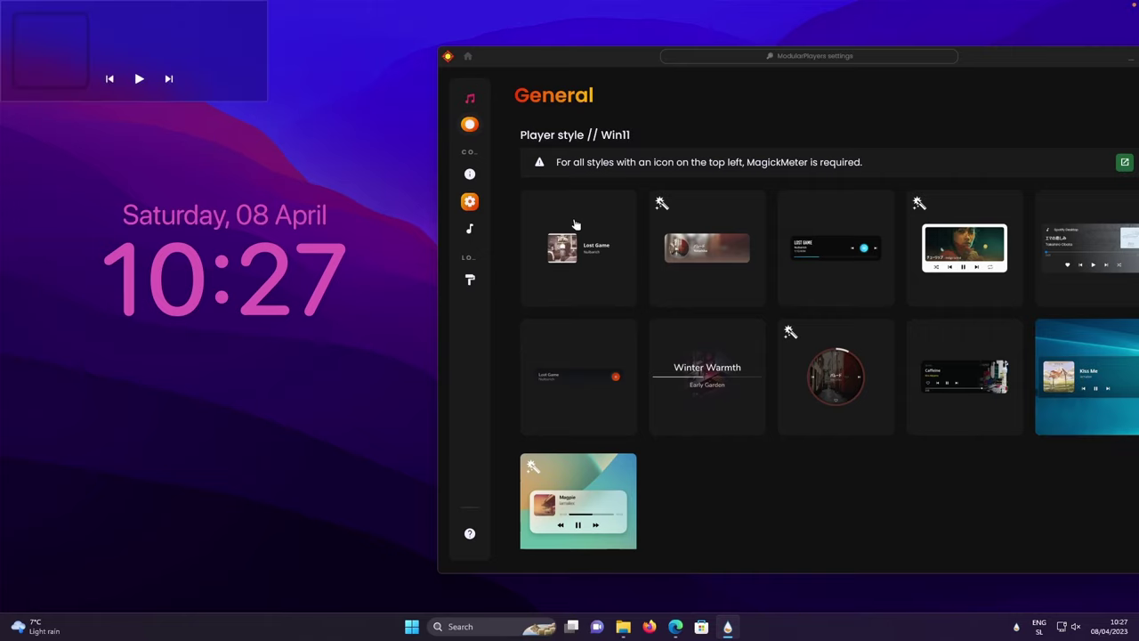
pyautogui.click(508, 283)
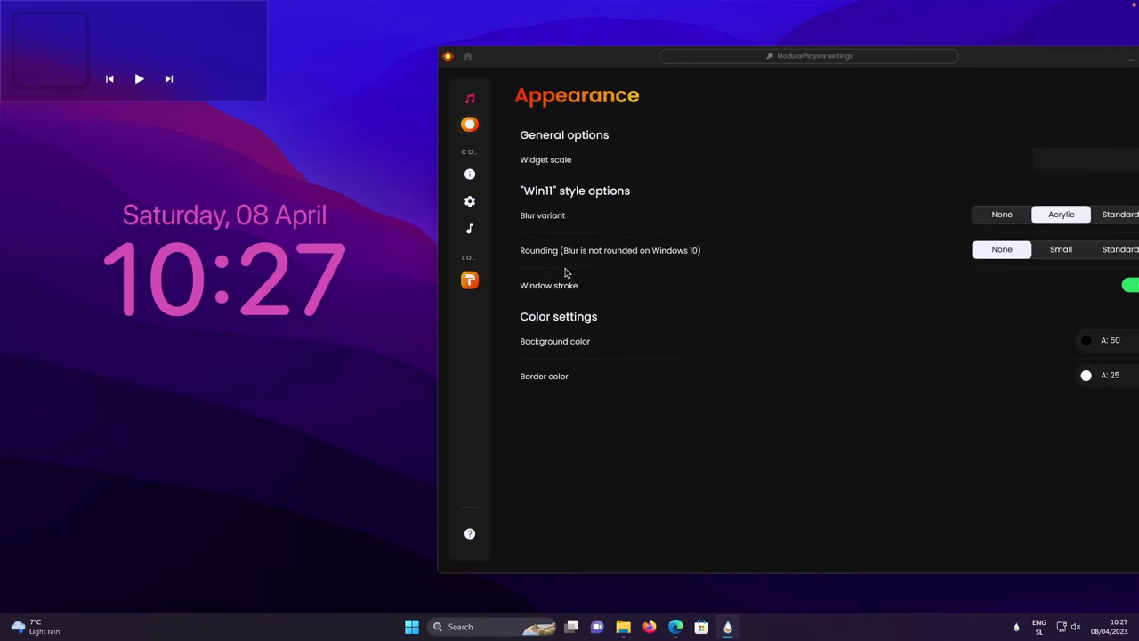
pyautogui.moveTo(923, 49); pyautogui.dragTo(892, 60)
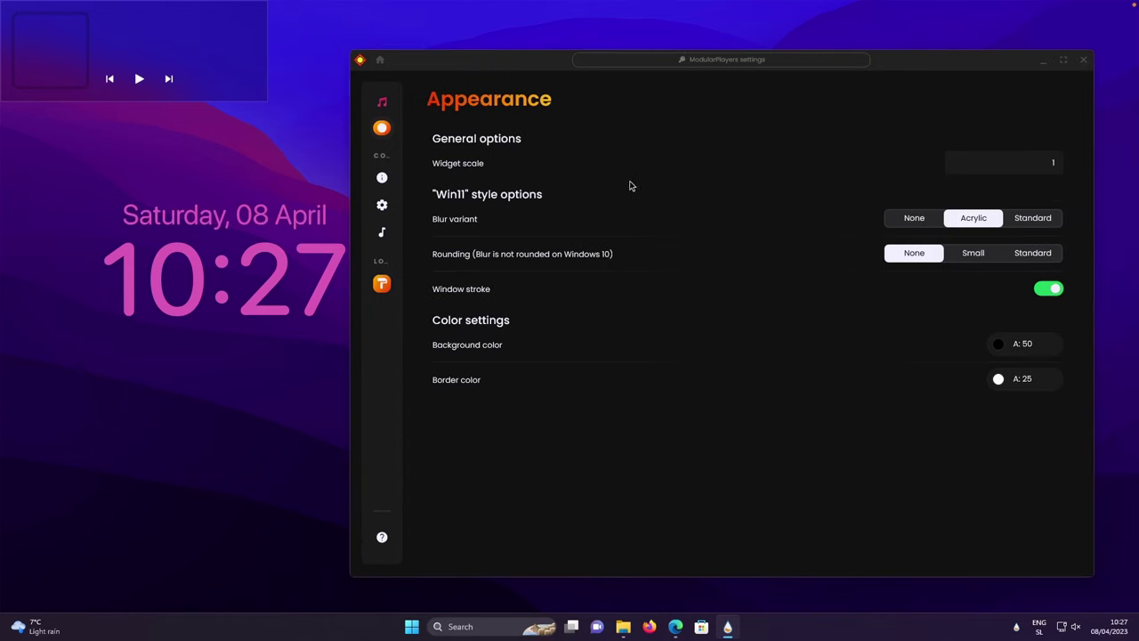
# Step: Set blur variant and rounding to Standard and the background colour to 217, 89, 183
pyautogui.click(1027, 222)
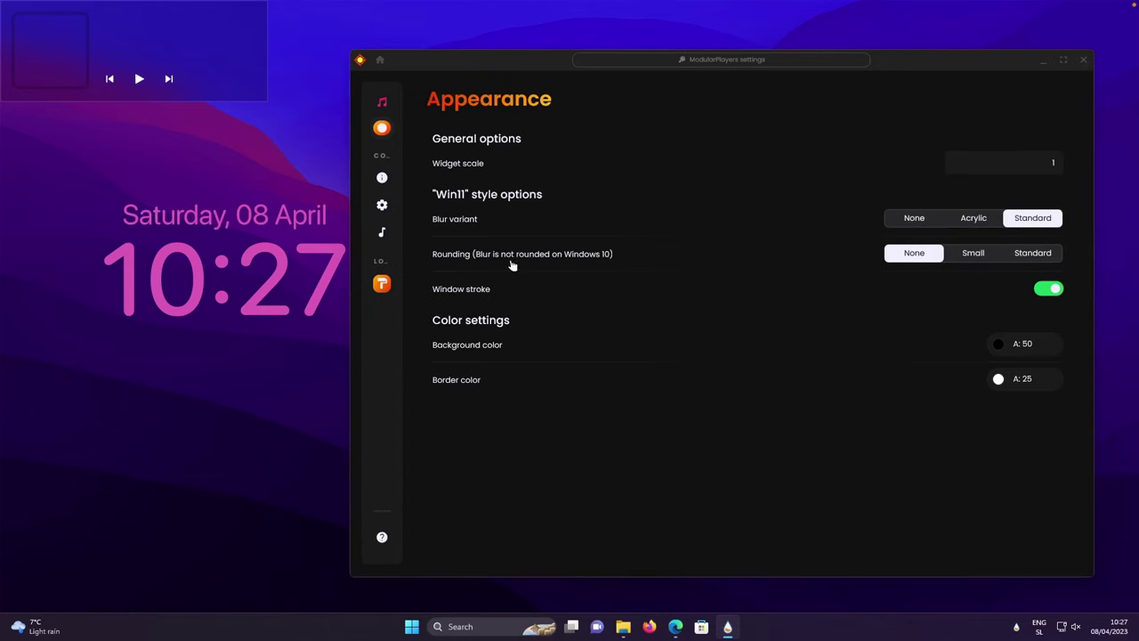
pyautogui.click(1030, 256)
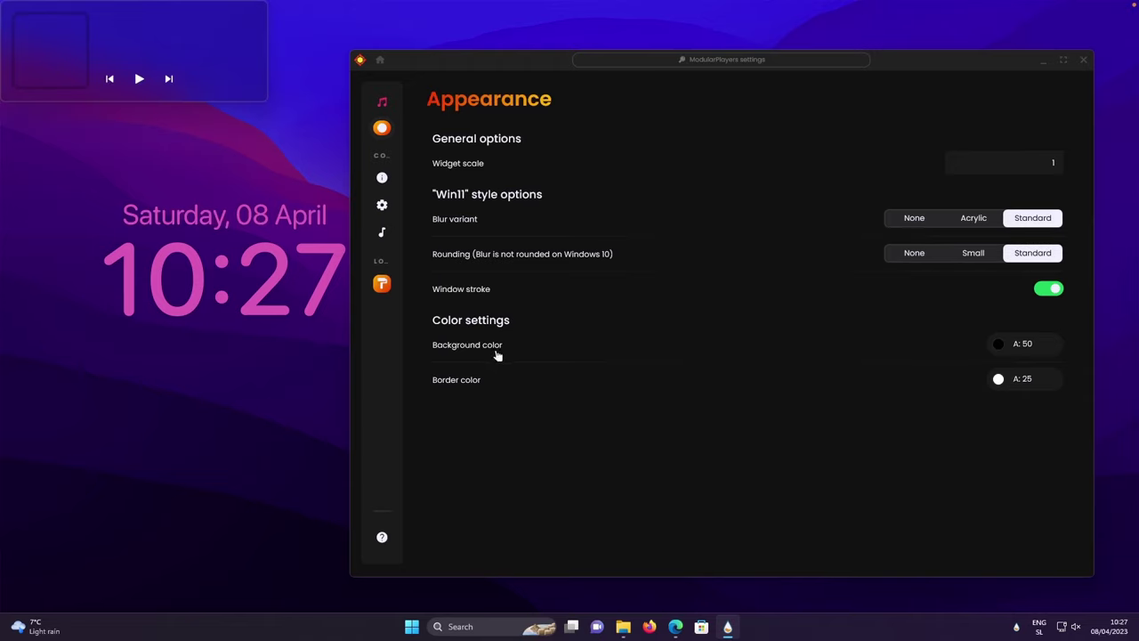
pyautogui.rightClick(998, 344)
pyautogui.write('217, 89, 183')
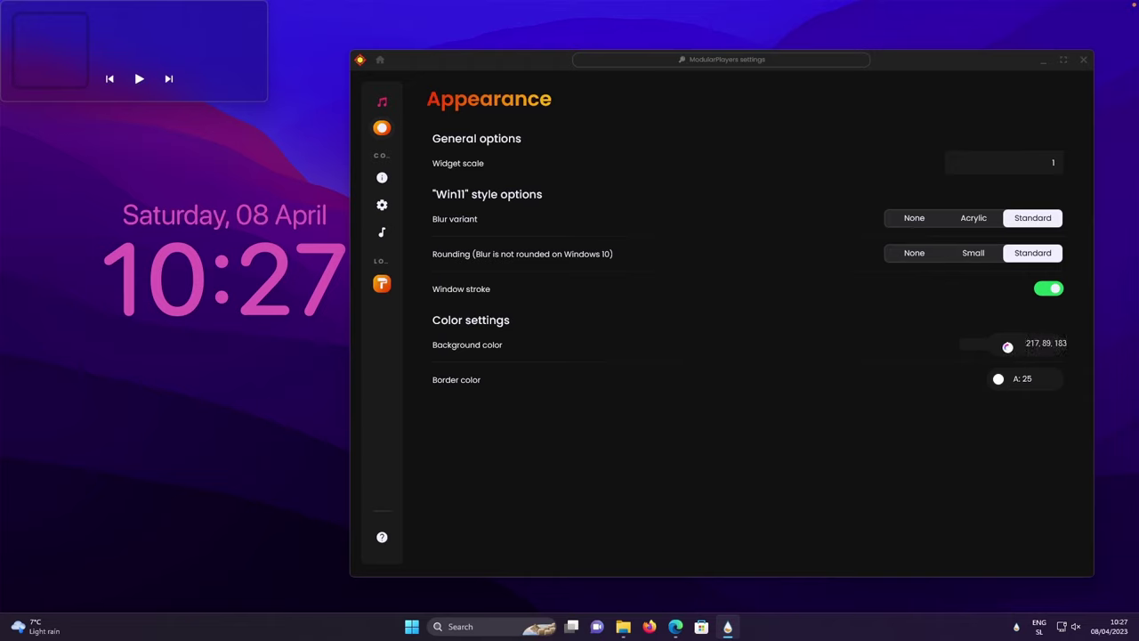
pyautogui.press('Return')
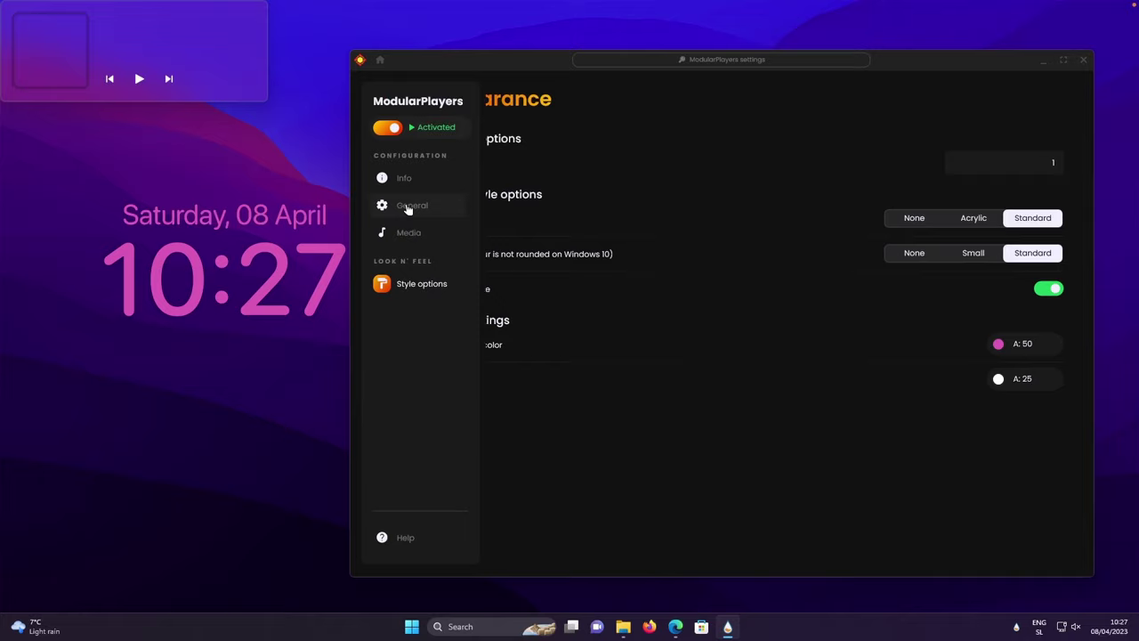
pyautogui.click(413, 208)
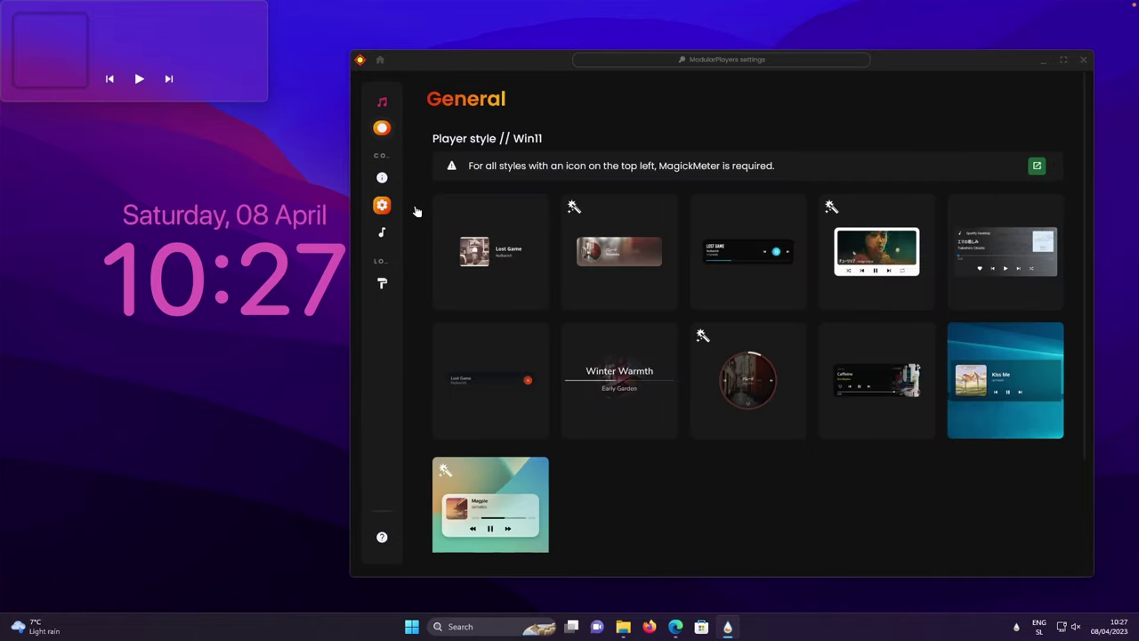
# Step: Set the player's widget scale to 0.75 and drag it just below the clock
pyautogui.click(402, 283)
pyautogui.doubleClick(1038, 168)
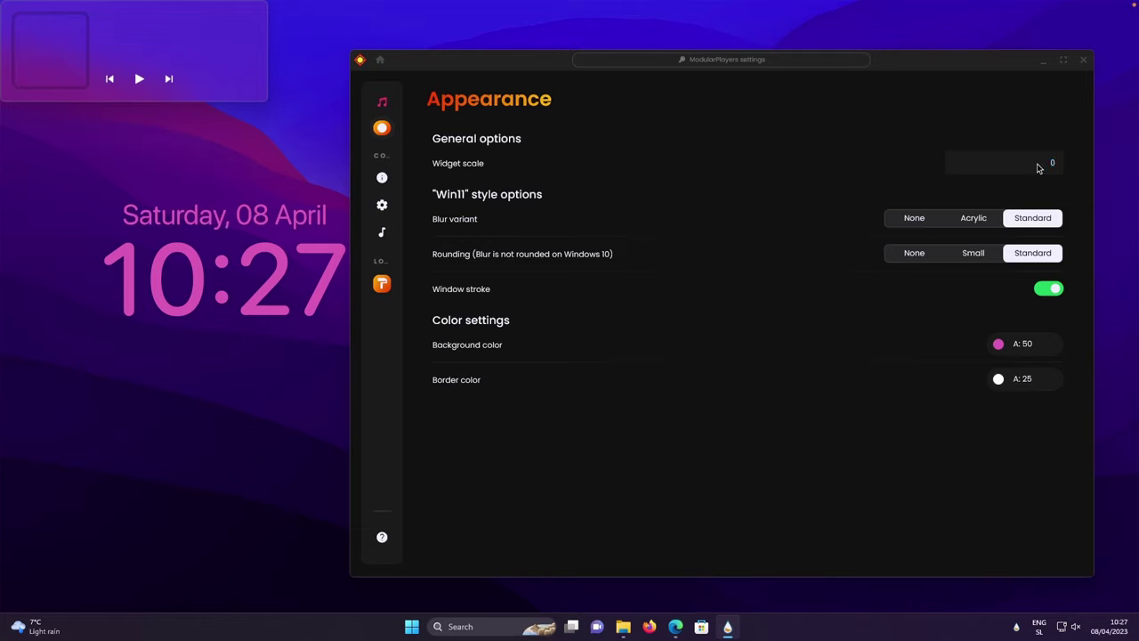
pyautogui.write('0.75')
pyautogui.press('Return')
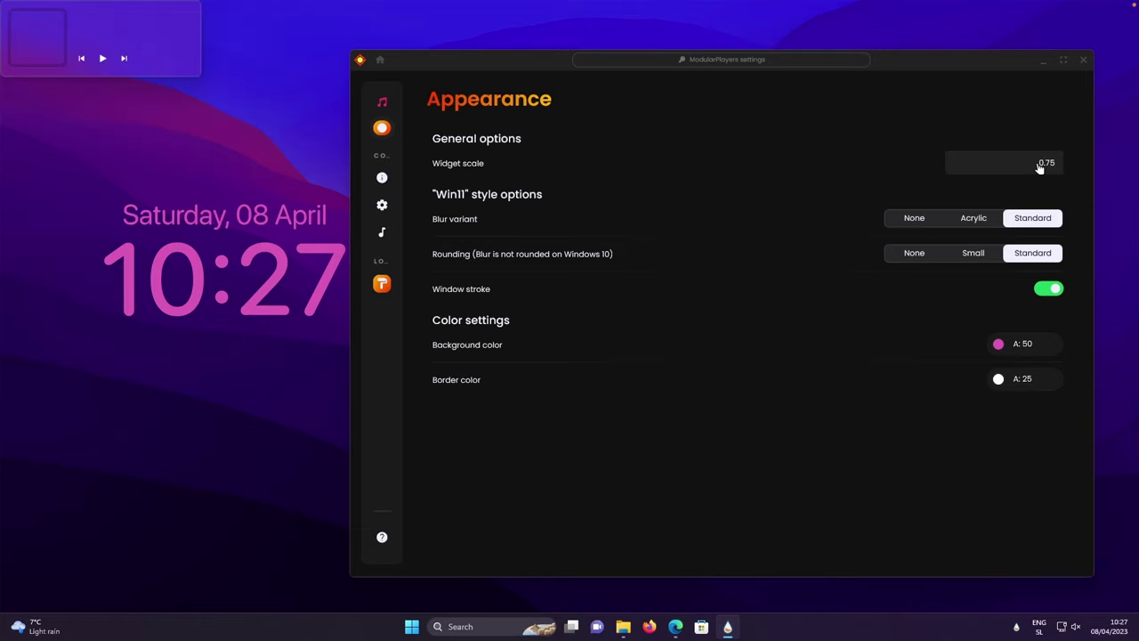
pyautogui.moveTo(178, 61); pyautogui.dragTo(303, 392)
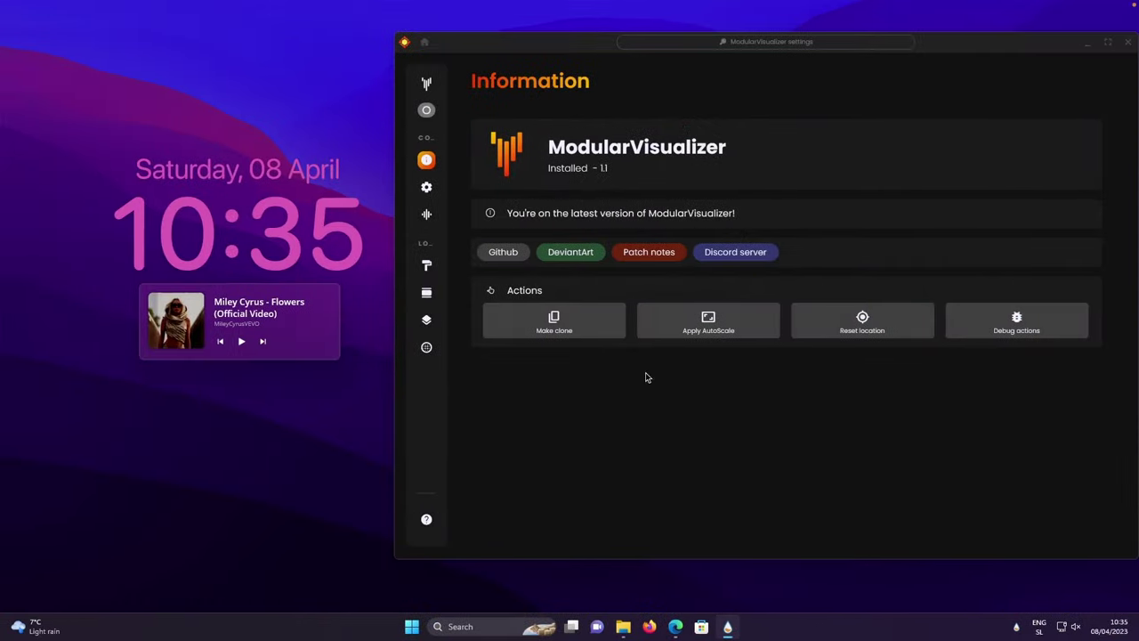
# Step: Activate ModularVisualizer and open its General settings showing 15 bars at 150 px
pyautogui.moveTo(449, 116)
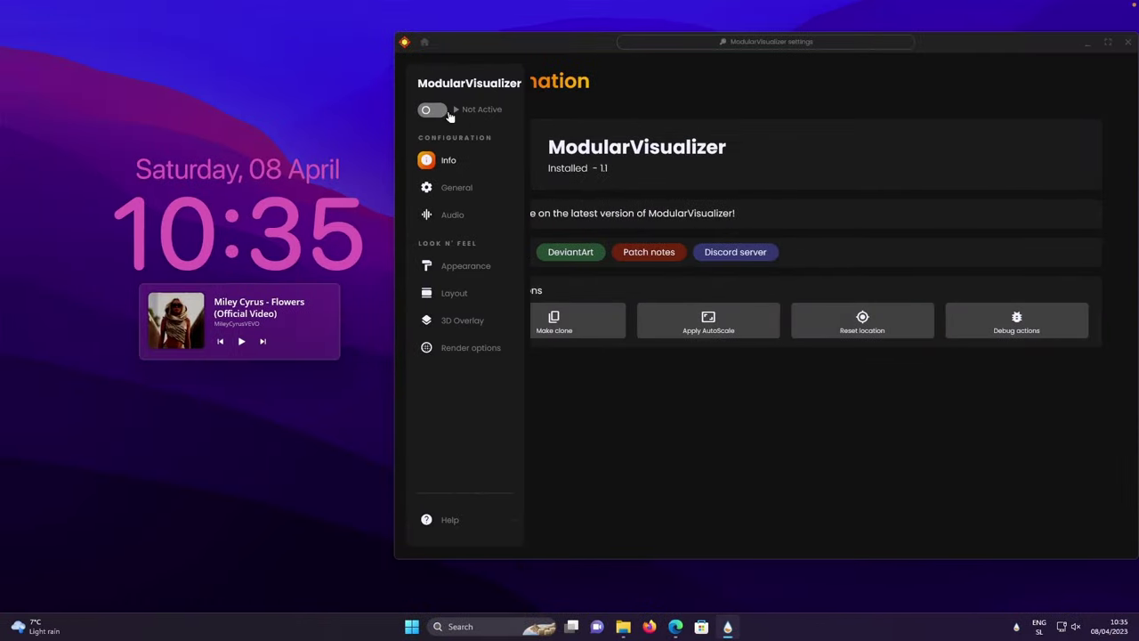
pyautogui.click(439, 112)
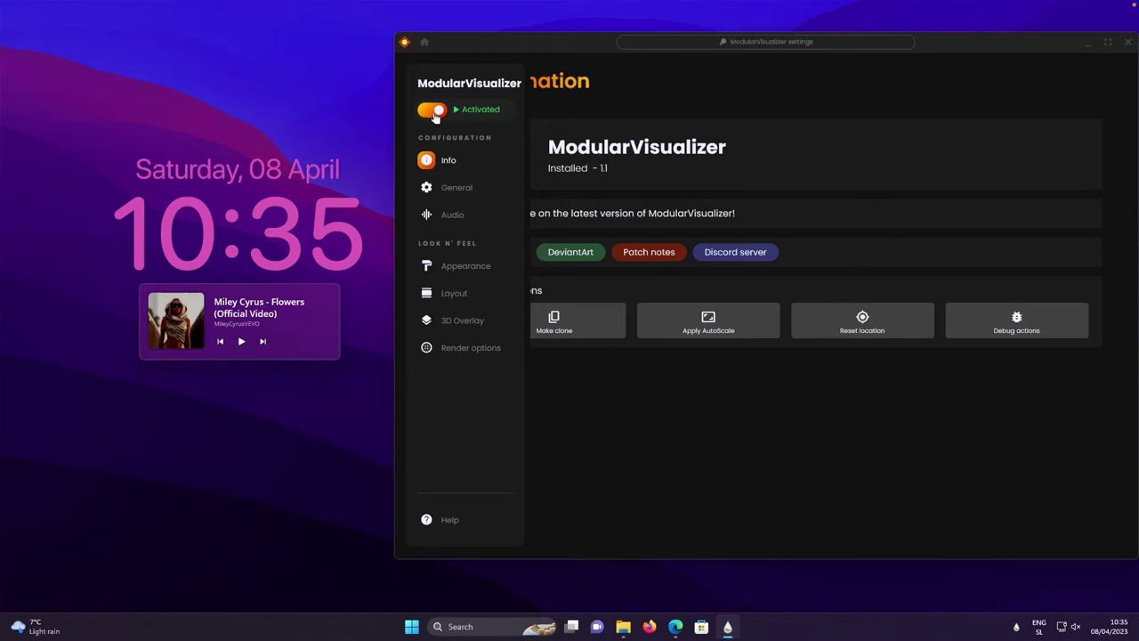
pyautogui.click(457, 188)
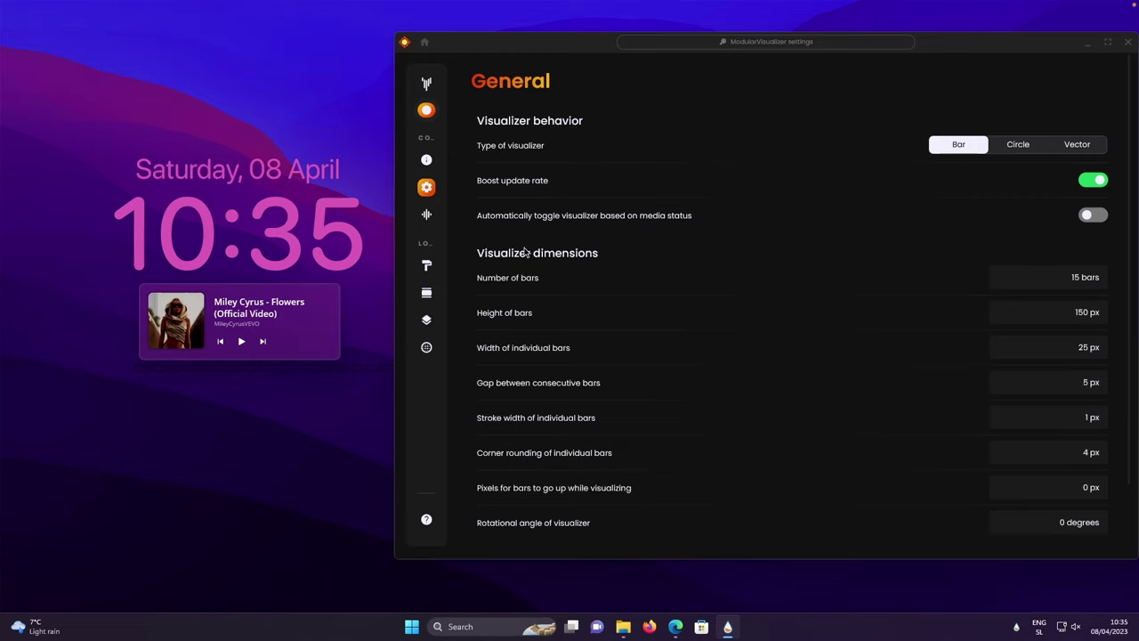
# Step: In Appearance, set the gradient colours to pink 217, 89, 183 and blue 38, 18, 166
pyautogui.click(446, 267)
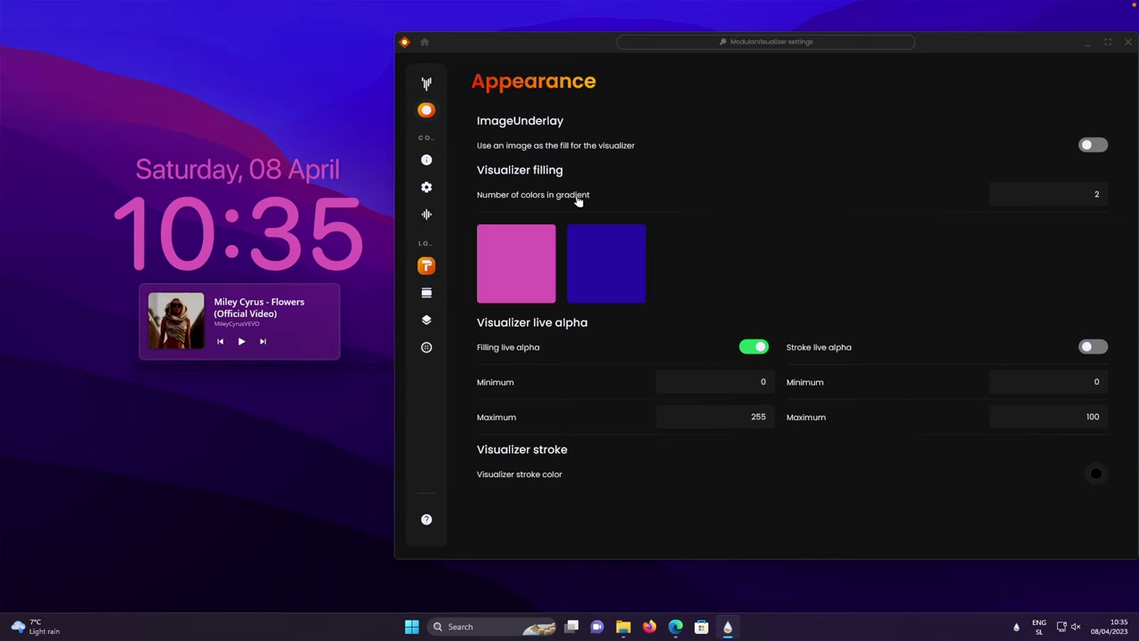
pyautogui.click(525, 290)
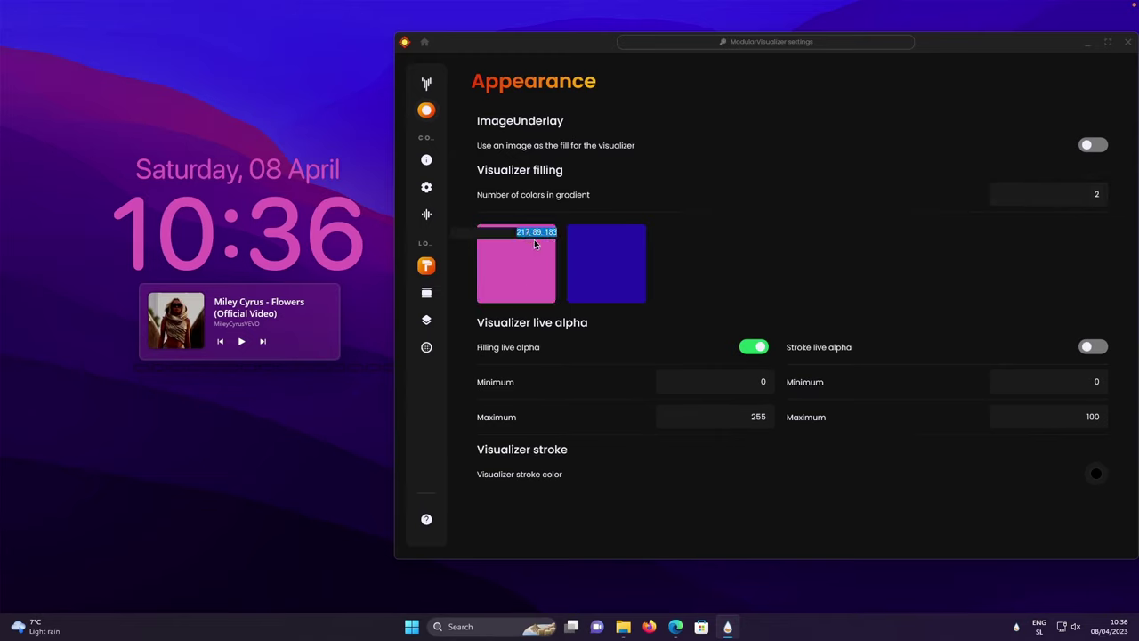
pyautogui.click(594, 259)
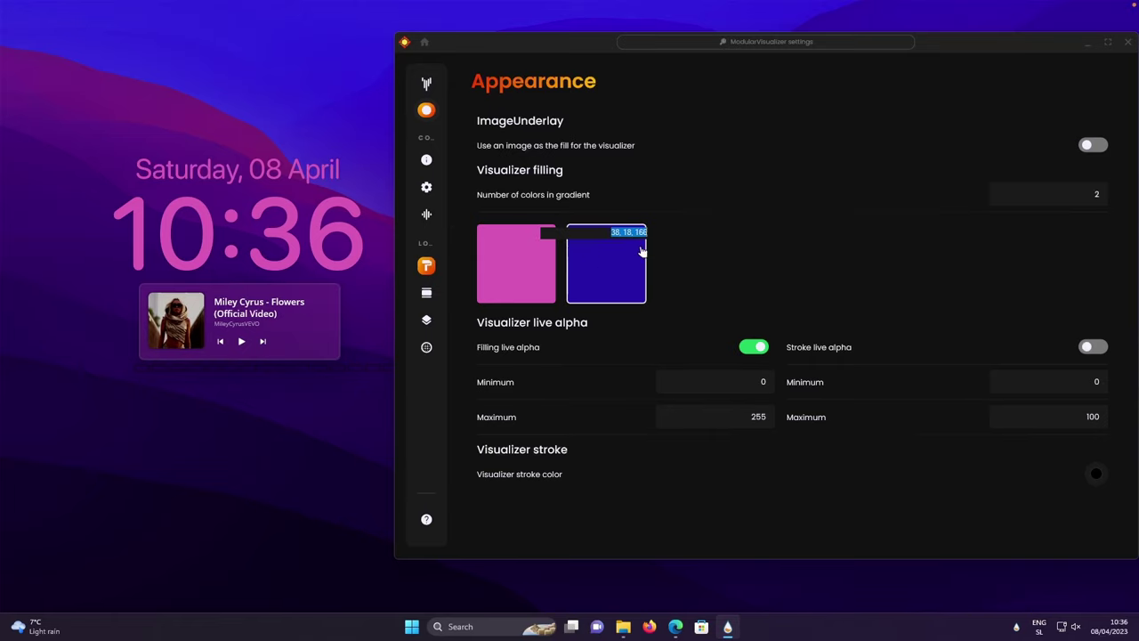
# Step: Open the visualizer's Render options to review its bar modifications
pyautogui.moveTo(449, 346)
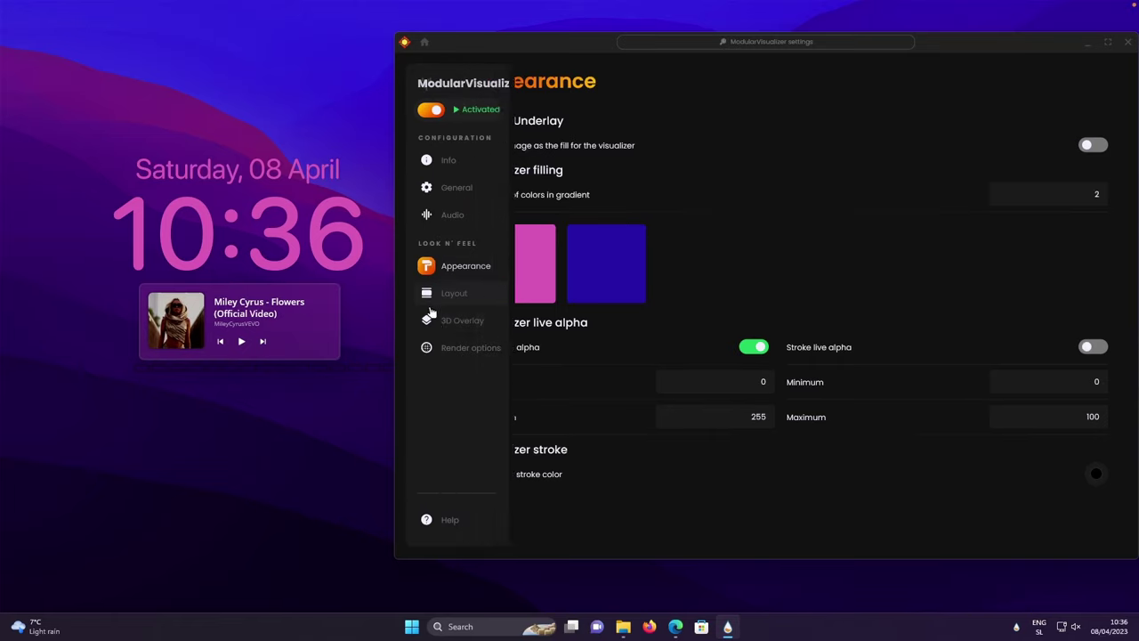
pyautogui.click(457, 348)
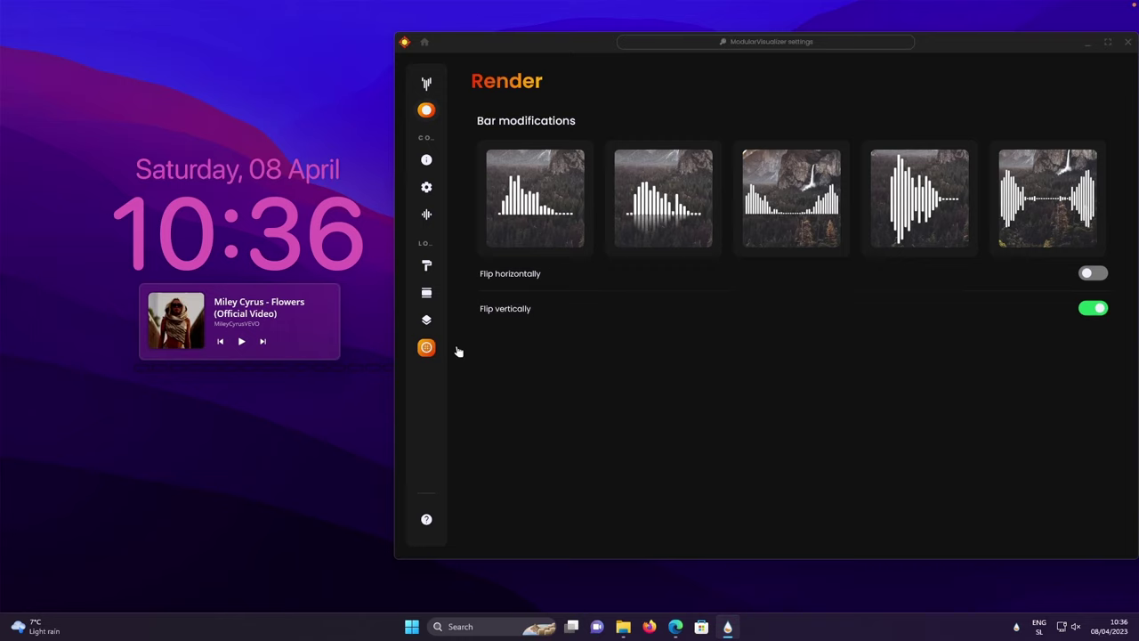